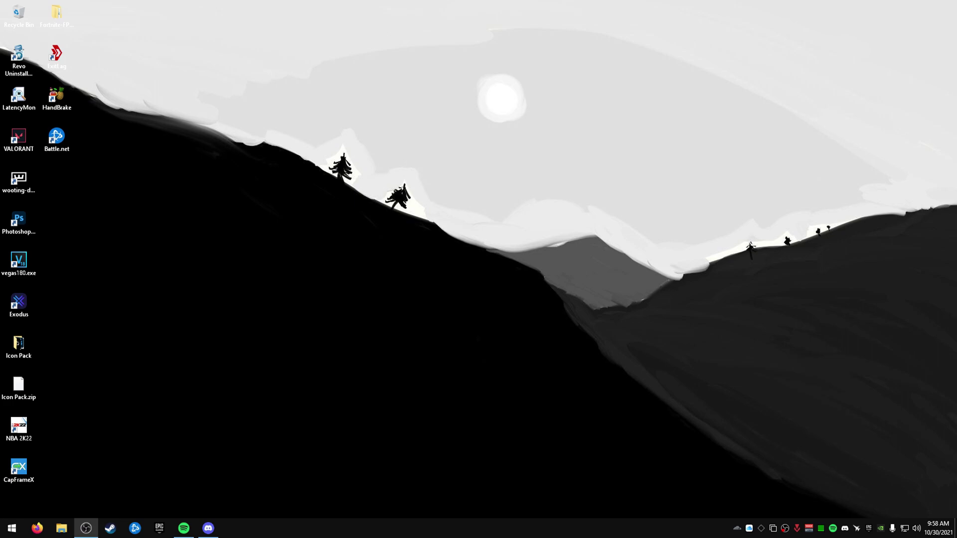
Open the Fortnite-FPS-Boost-Pack folder from the desktop.
{"action": "double_click", "coordinate": [57, 14]}
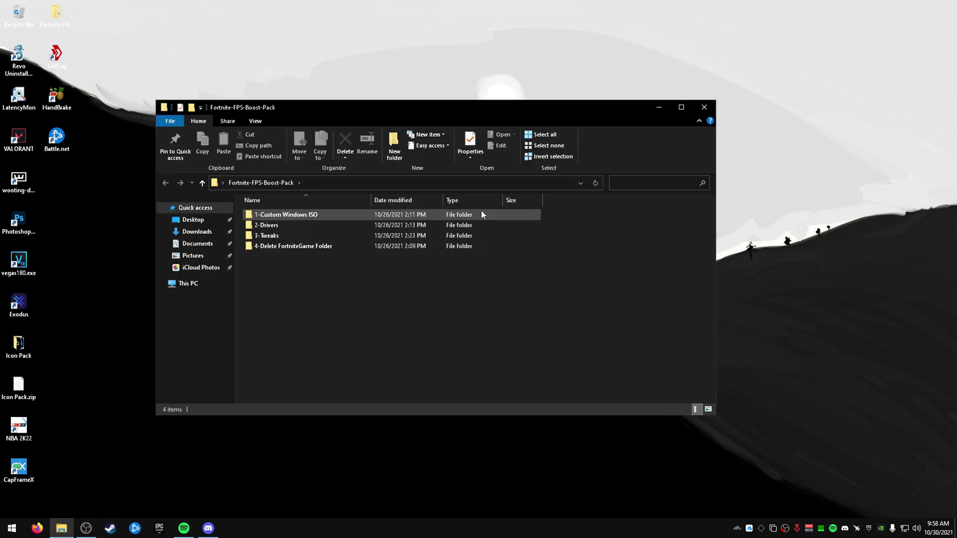
{"action": "key", "text": "ctrl+a"}
{"action": "left_click", "coordinate": [355, 265]}
{"action": "key", "text": "ctrl+a"}
{"action": "left_click", "coordinate": [380, 290]}
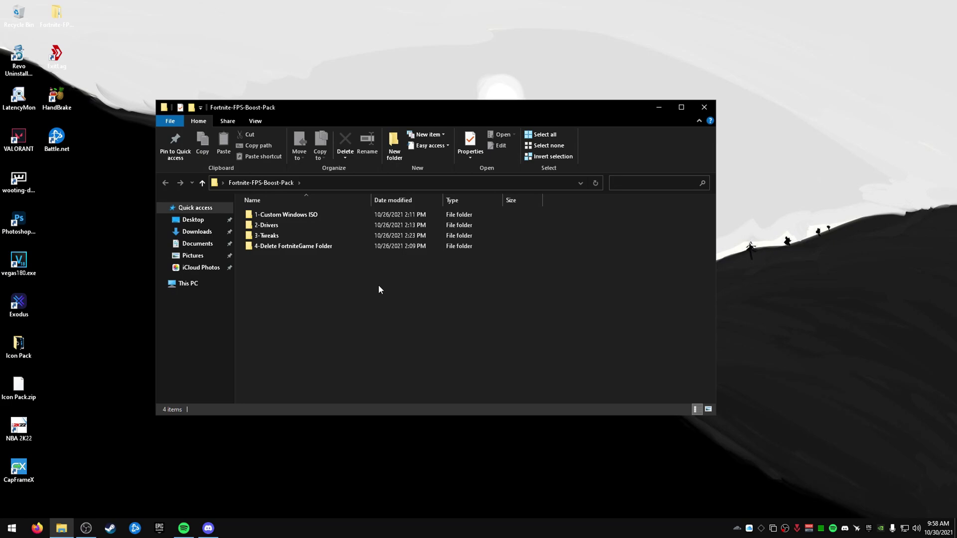
Look through the 1-Custom Windows ISO folder and return to the main boost pack folder.
{"action": "double_click", "coordinate": [318, 215]}
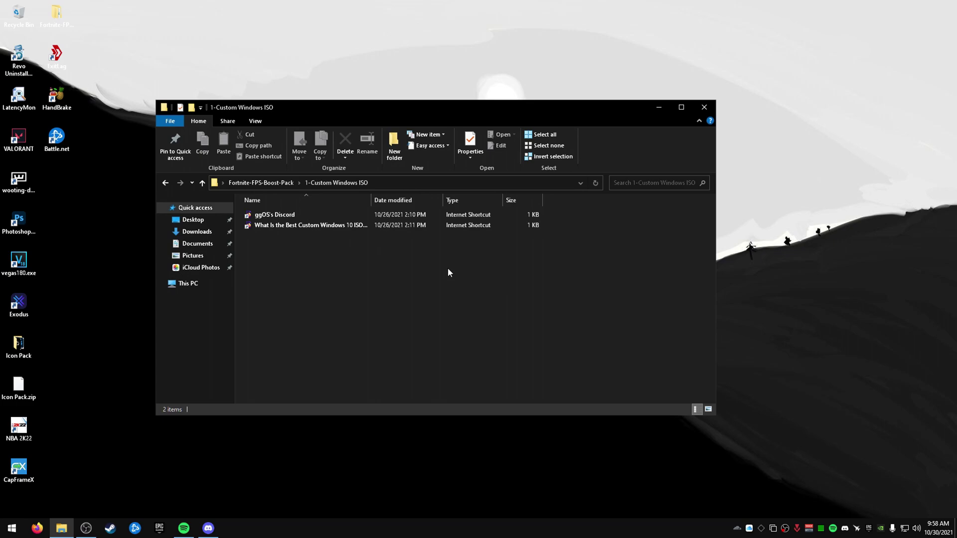
{"action": "left_click", "coordinate": [350, 225]}
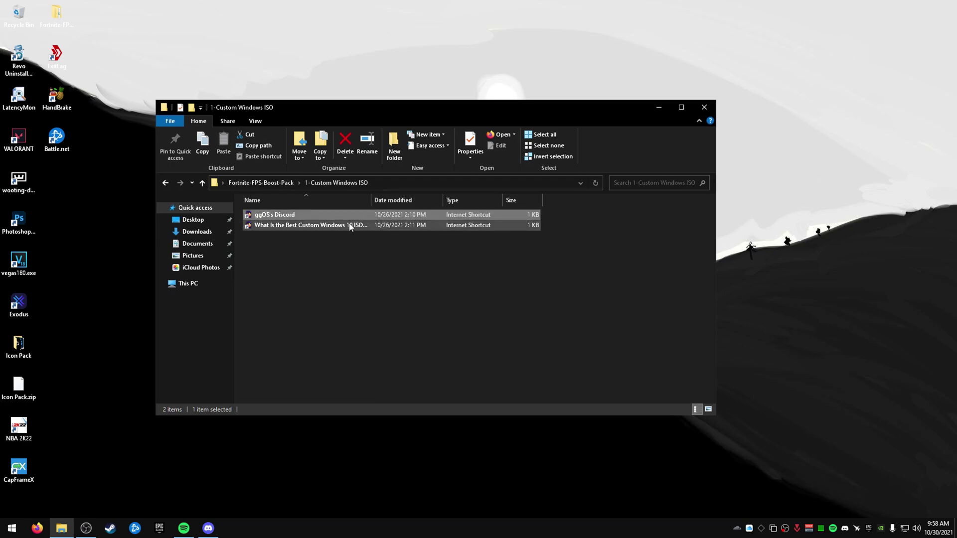
{"action": "left_click", "coordinate": [260, 183]}
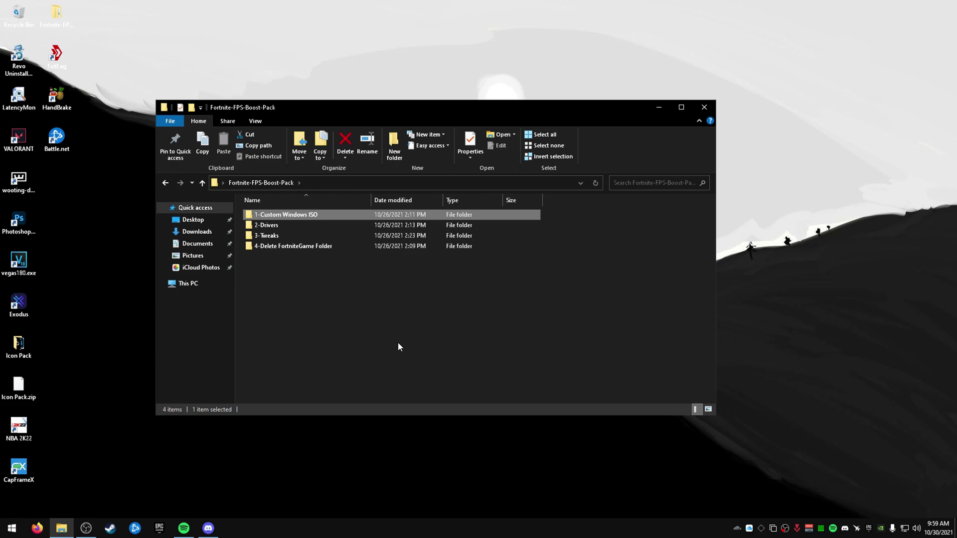
{"action": "double_click", "coordinate": [320, 215]}
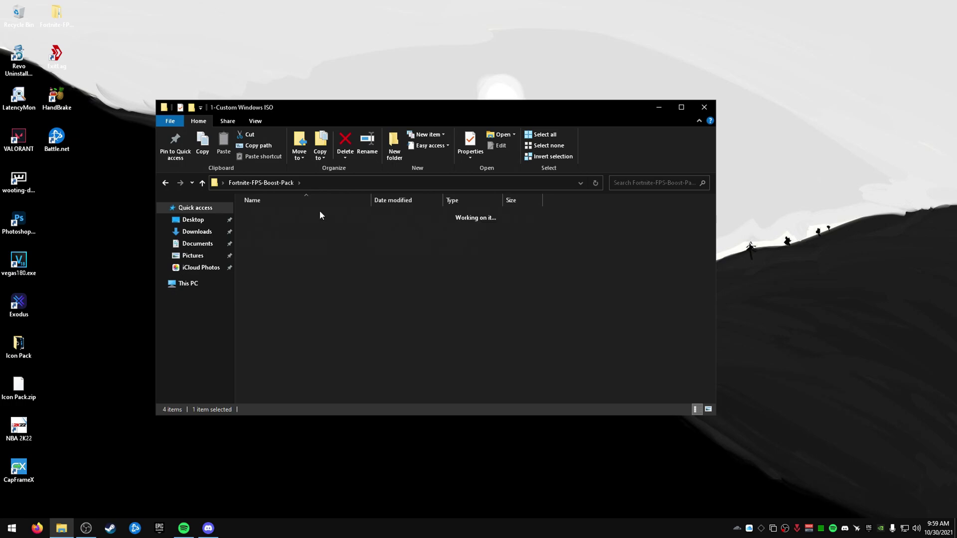
{"action": "left_click", "coordinate": [165, 183]}
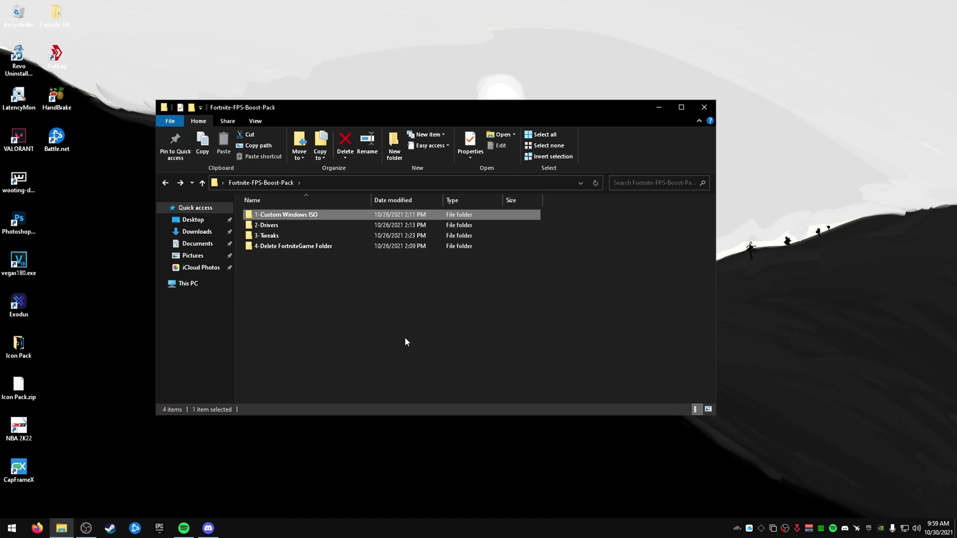
Open the 2-Drivers folder and look over its DDU folder and NVCleanstall_1.10.0.exe.
{"action": "double_click", "coordinate": [324, 225]}
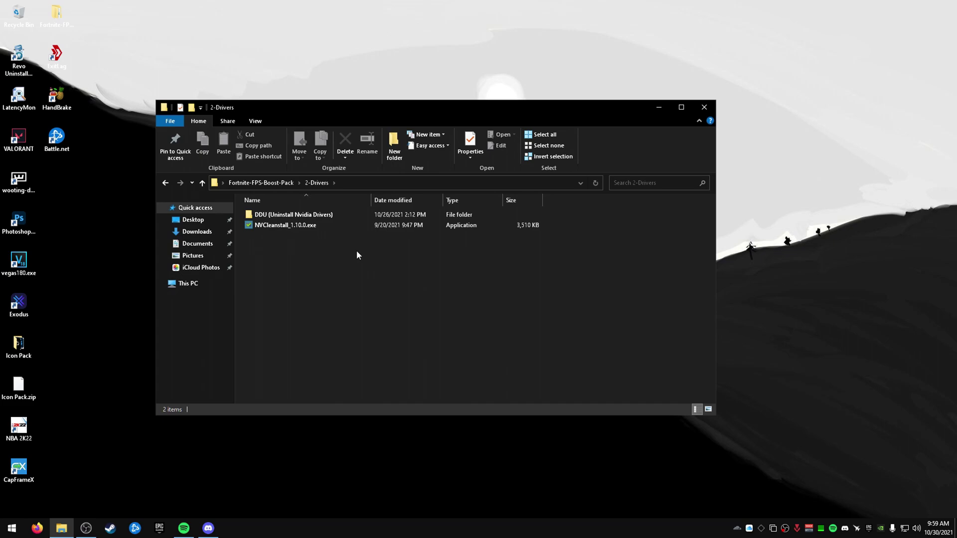
{"action": "left_click", "coordinate": [322, 218]}
{"action": "double_click", "coordinate": [322, 220]}
{"action": "left_click", "coordinate": [316, 182]}
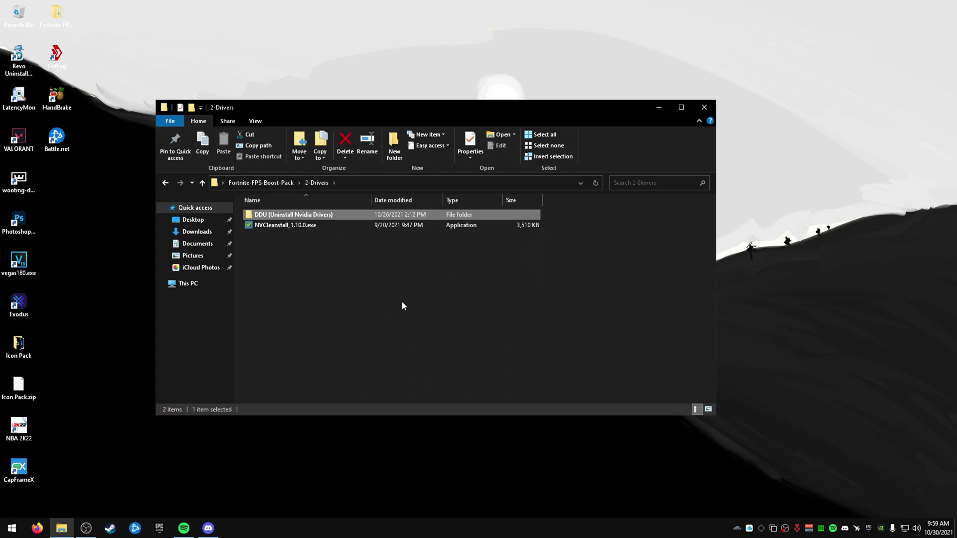
{"action": "left_click", "coordinate": [324, 227]}
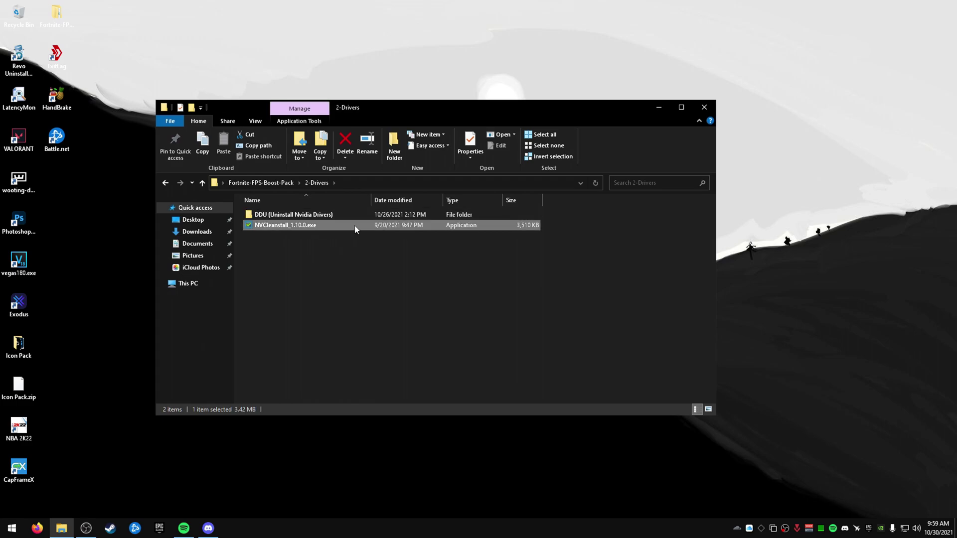
Launch Display Driver Uninstaller.exe from the DDU (Uninstall Nvidia Drivers) folder and dismiss its Safe Mode notice.
{"action": "double_click", "coordinate": [333, 214]}
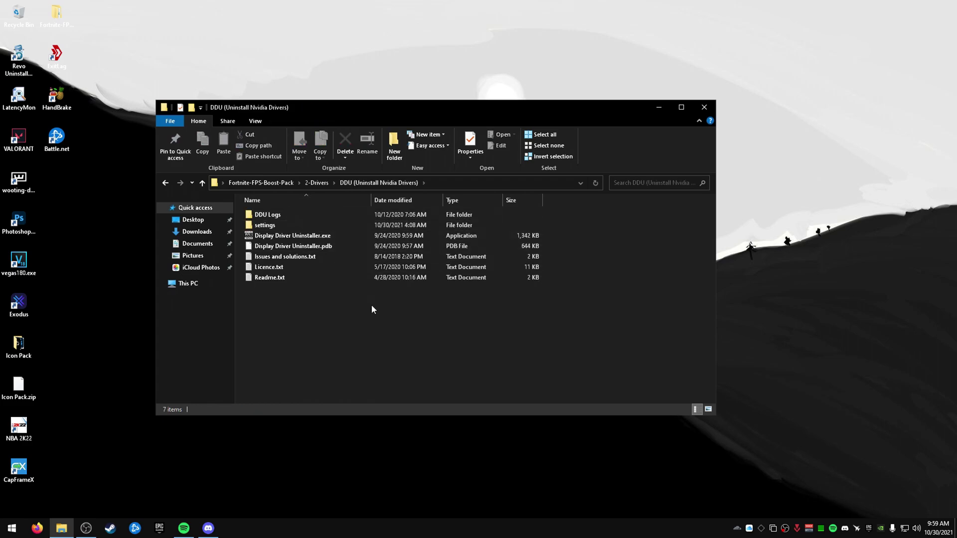
{"action": "left_click", "coordinate": [336, 233]}
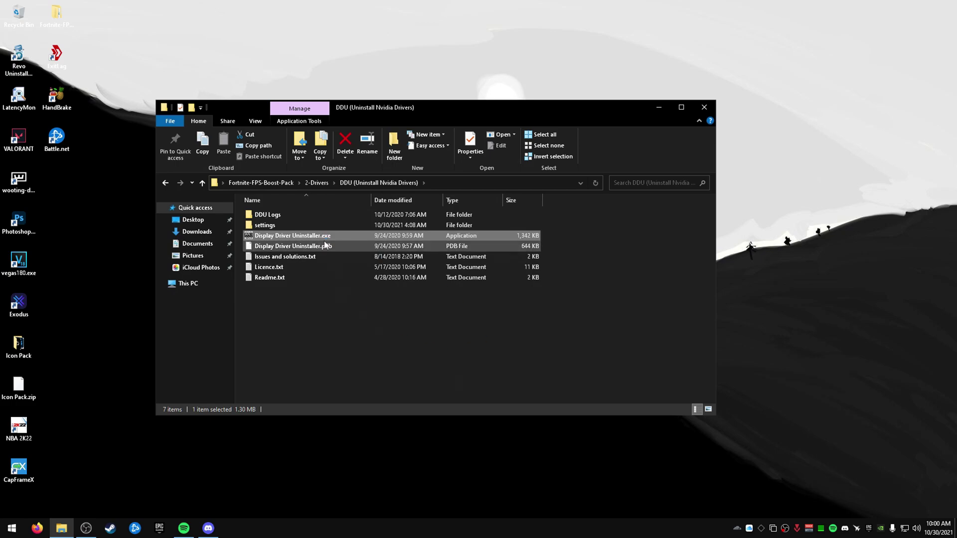
{"action": "double_click", "coordinate": [316, 237]}
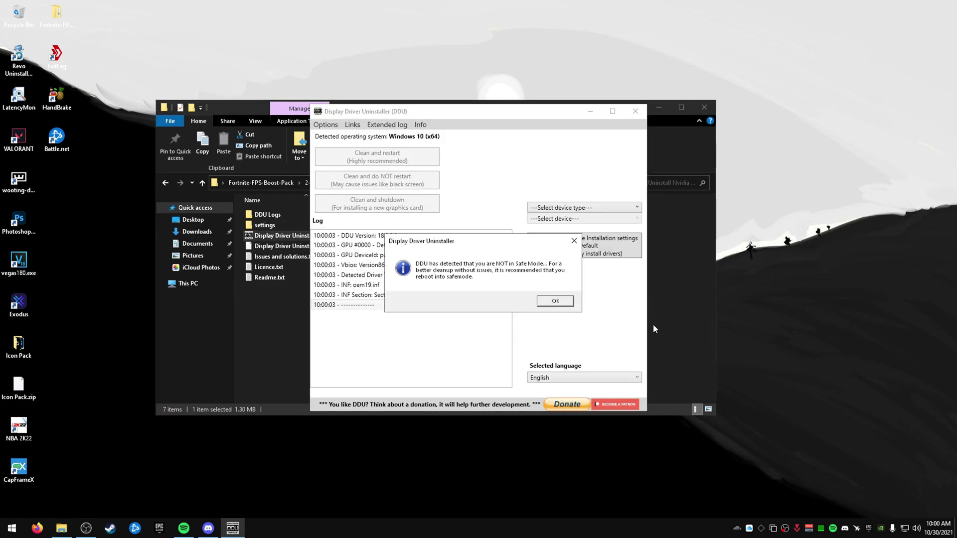
{"action": "left_click", "coordinate": [555, 301]}
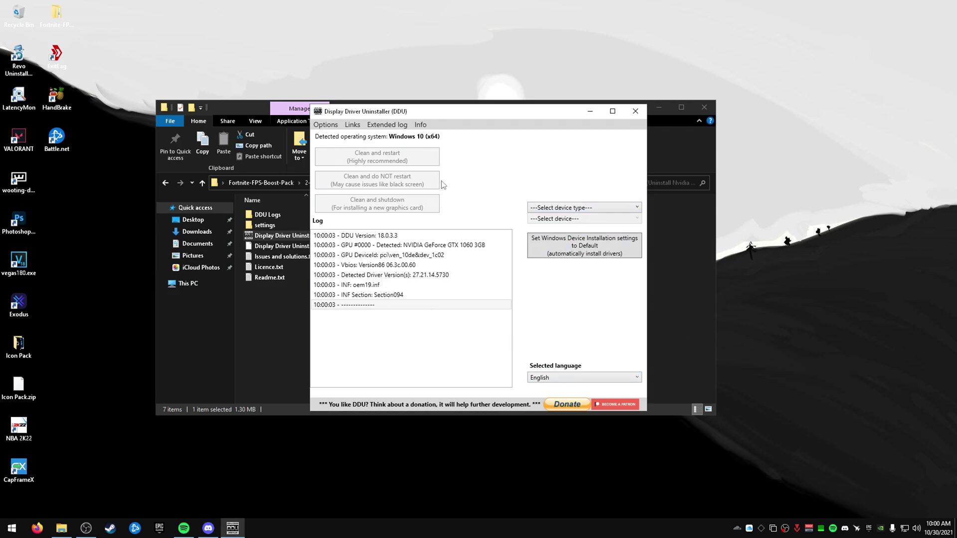
Set the device type to GPU and the device to NVIDIA for the driver cleanup.
{"action": "left_click", "coordinate": [571, 207]}
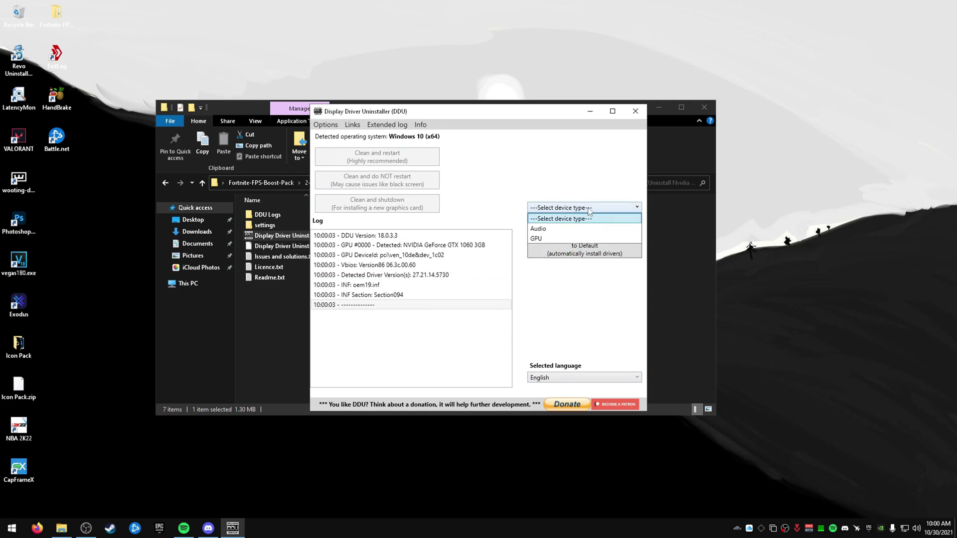
{"action": "left_click", "coordinate": [543, 238]}
{"action": "left_click", "coordinate": [547, 218]}
{"action": "left_click", "coordinate": [547, 218]}
{"action": "left_click", "coordinate": [547, 219]}
{"action": "left_click", "coordinate": [548, 239]}
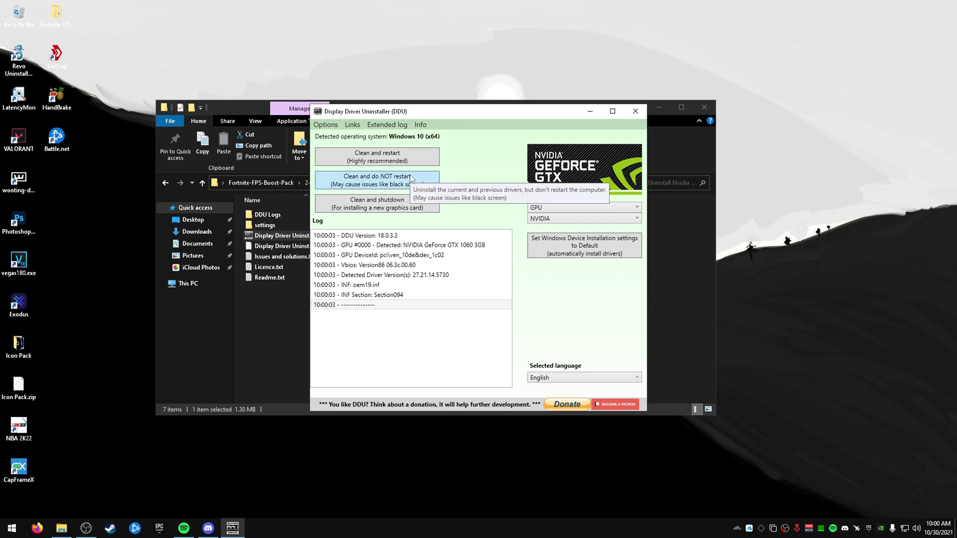
Review the cleanup options of Display Driver Uninstaller, including blocking Windows Update driver downloads, and close the program.
{"action": "left_click", "coordinate": [325, 125]}
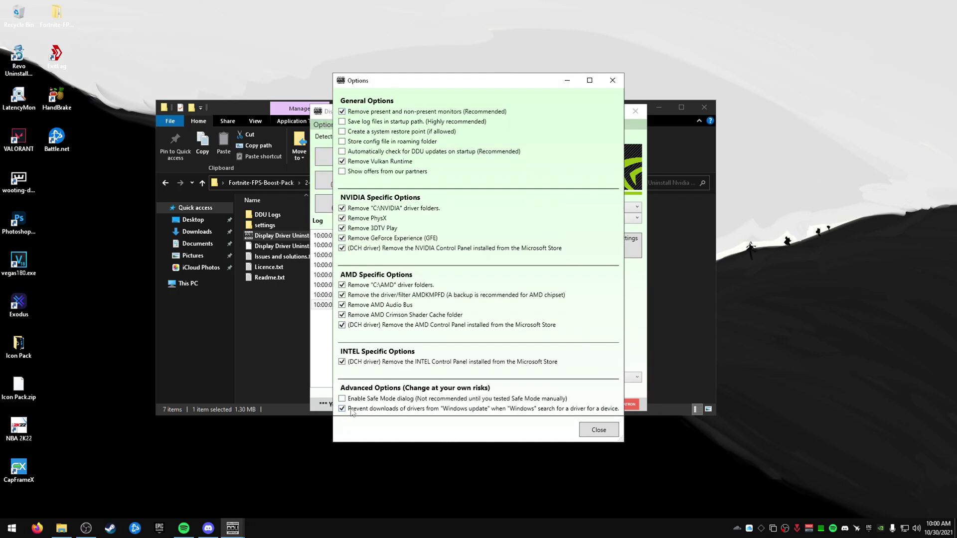
{"action": "mouse_move", "coordinate": [383, 411]}
{"action": "left_click", "coordinate": [586, 430]}
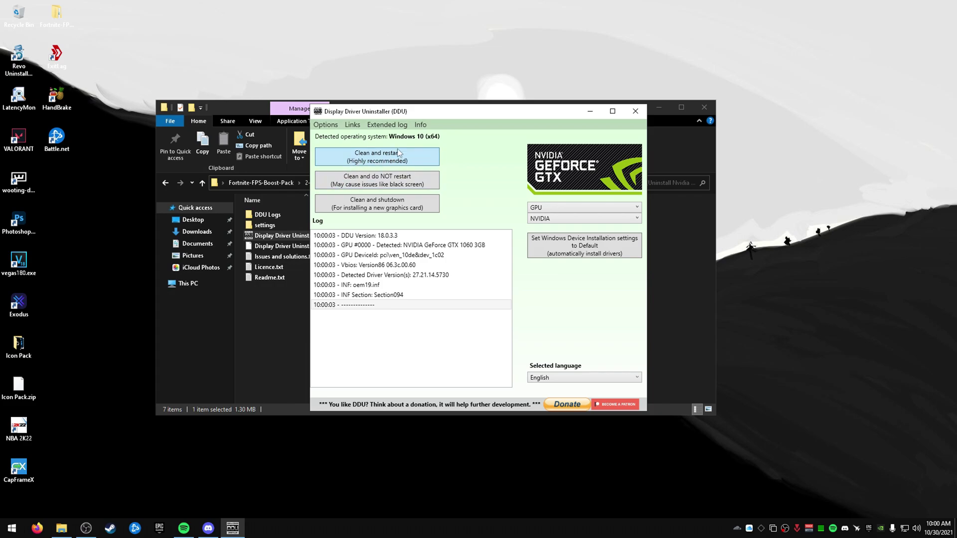
{"action": "left_click", "coordinate": [634, 110]}
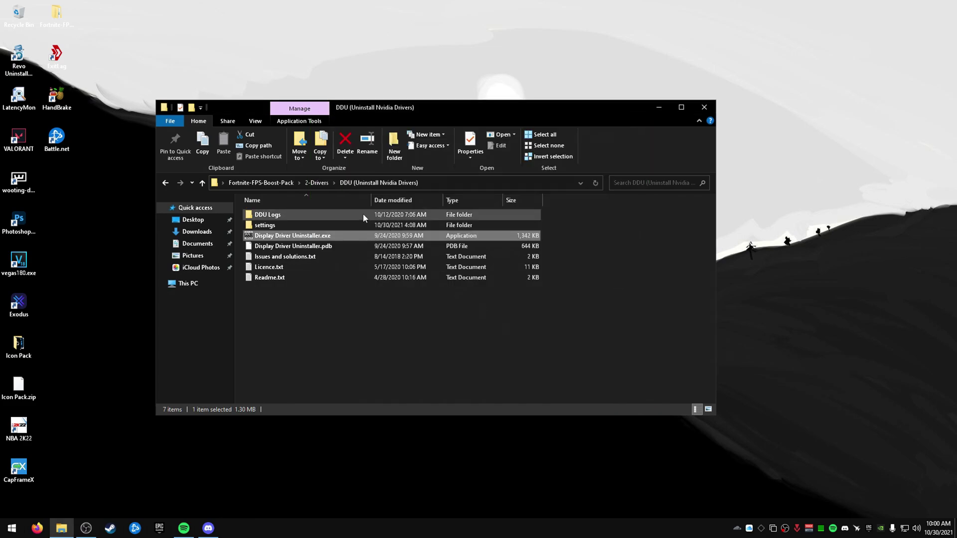
Launch NVCleanstall_1.10.0.exe from the 2-Drivers folder and manually select driver version 457.30 for Windows 10 64 bit Desktop.
{"action": "left_click", "coordinate": [316, 183]}
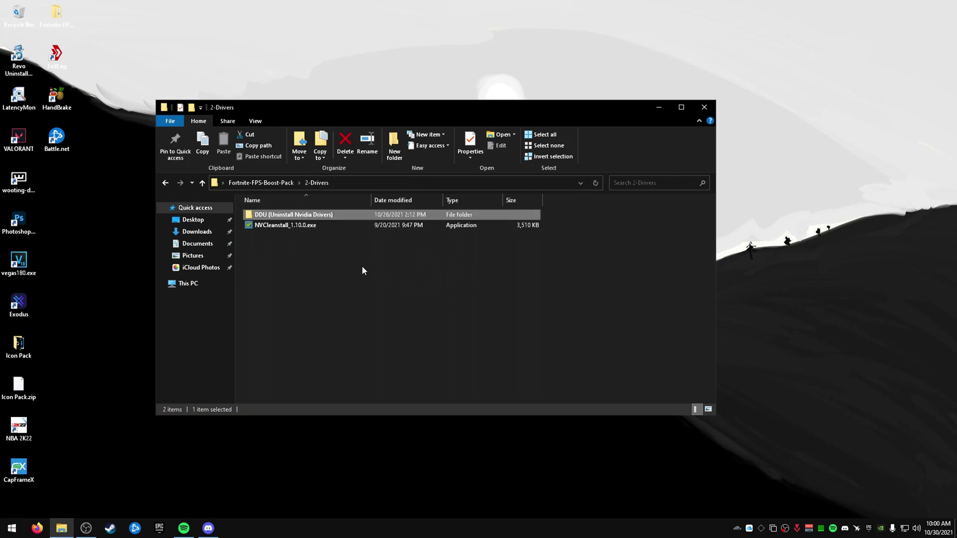
{"action": "left_click", "coordinate": [297, 227]}
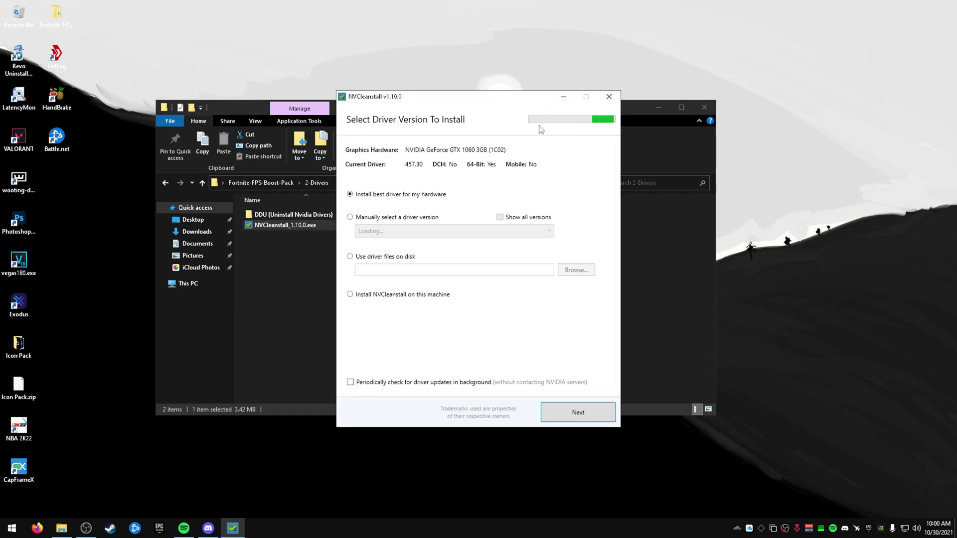
{"action": "left_click", "coordinate": [394, 217]}
{"action": "left_click", "coordinate": [420, 229]}
{"action": "scroll", "coordinate": [424, 339], "scroll_direction": "down", "scroll_amount": 4}
{"action": "left_click", "coordinate": [390, 283]}
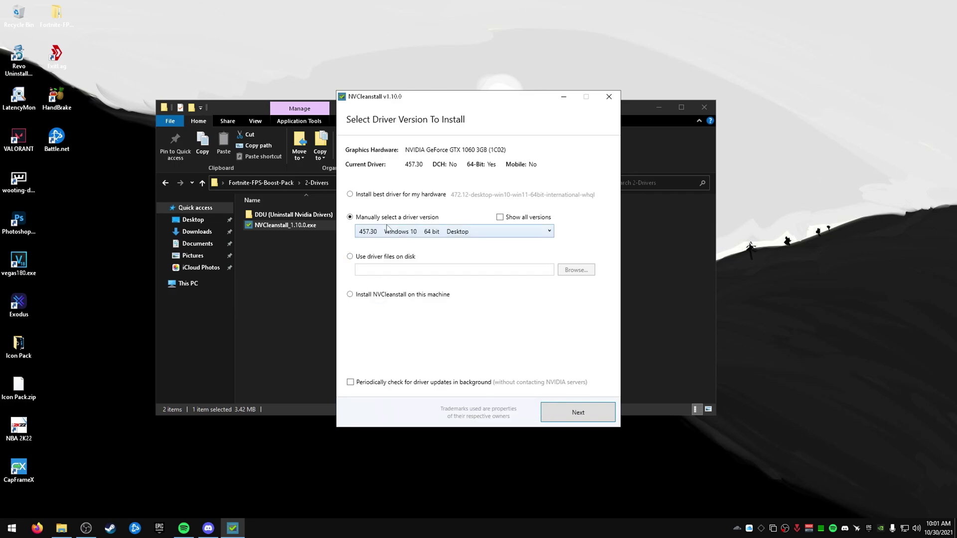
Exclude PhysX and HD Audio via HDMI from the driver components, keeping only the display driver, and continue to the installation tweaks.
{"action": "left_click", "coordinate": [579, 410]}
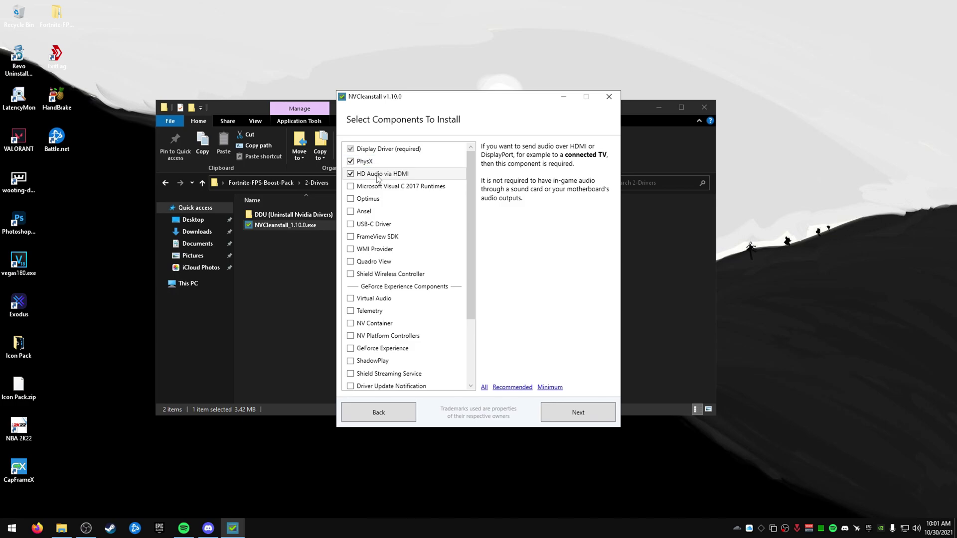
{"action": "left_click", "coordinate": [351, 163]}
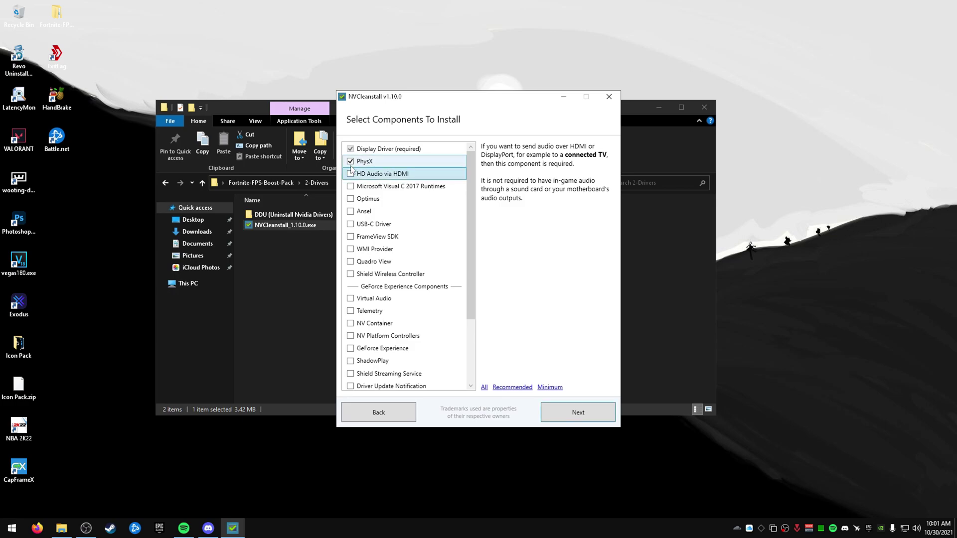
{"action": "left_click", "coordinate": [377, 163]}
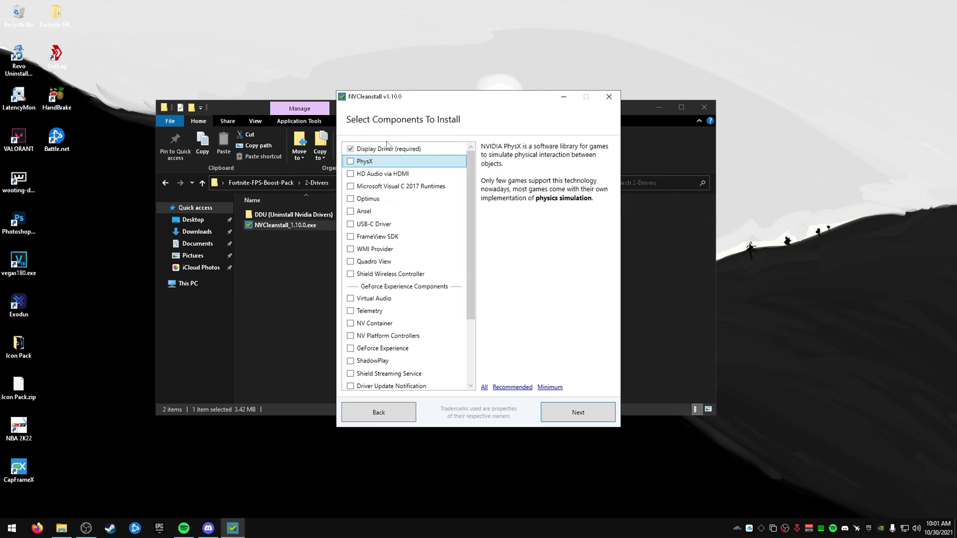
{"action": "scroll", "coordinate": [427, 315], "scroll_direction": "down", "scroll_amount": 3}
{"action": "scroll", "coordinate": [427, 315], "scroll_direction": "up", "scroll_amount": 3}
{"action": "left_click", "coordinate": [578, 412]}
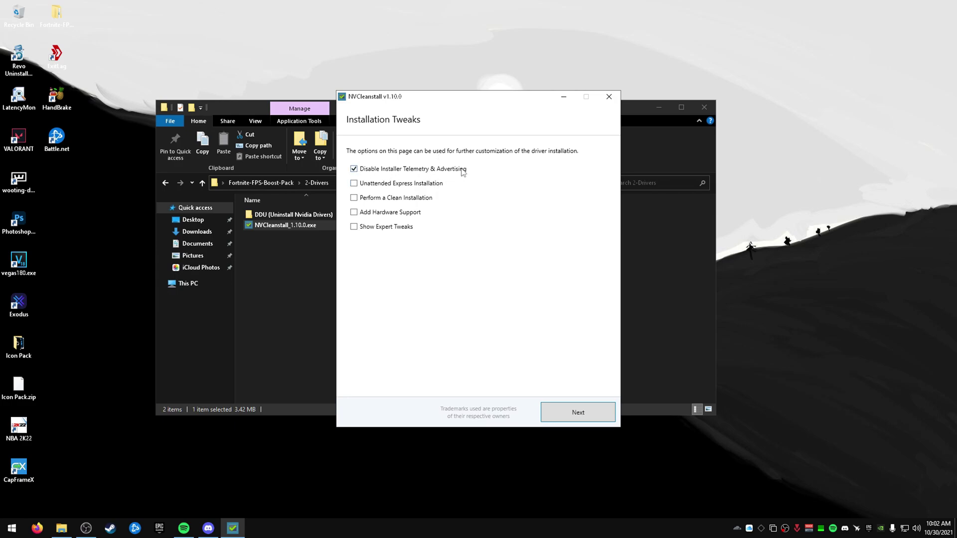
Enable clean installation, expert tweaks, Disable Driver Telemetry, Message Signaled Interrupts, Disable HDCP and the Easy-Anti-Cheat compatible method, and start preparing the driver.
{"action": "left_click", "coordinate": [381, 198]}
{"action": "left_click", "coordinate": [403, 231]}
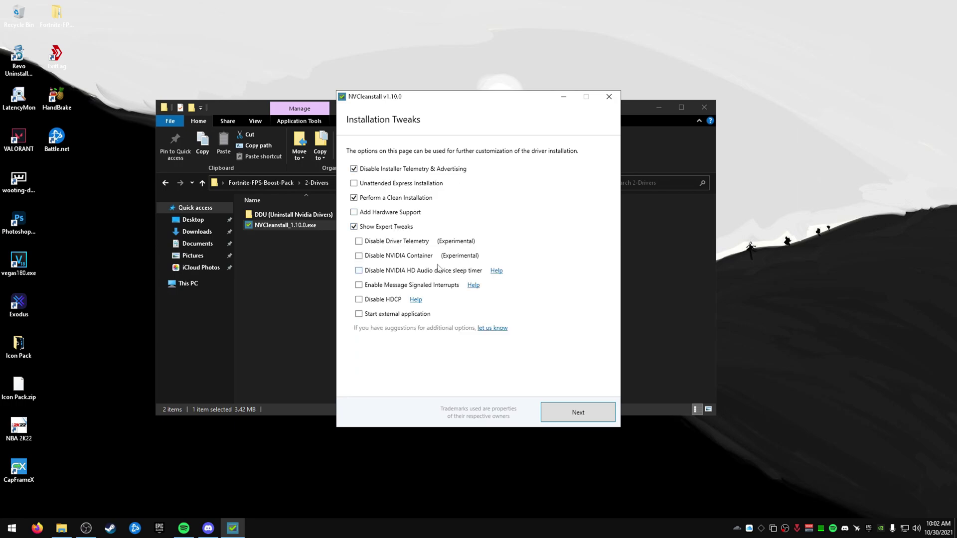
{"action": "left_click", "coordinate": [397, 243]}
{"action": "left_click", "coordinate": [400, 288]}
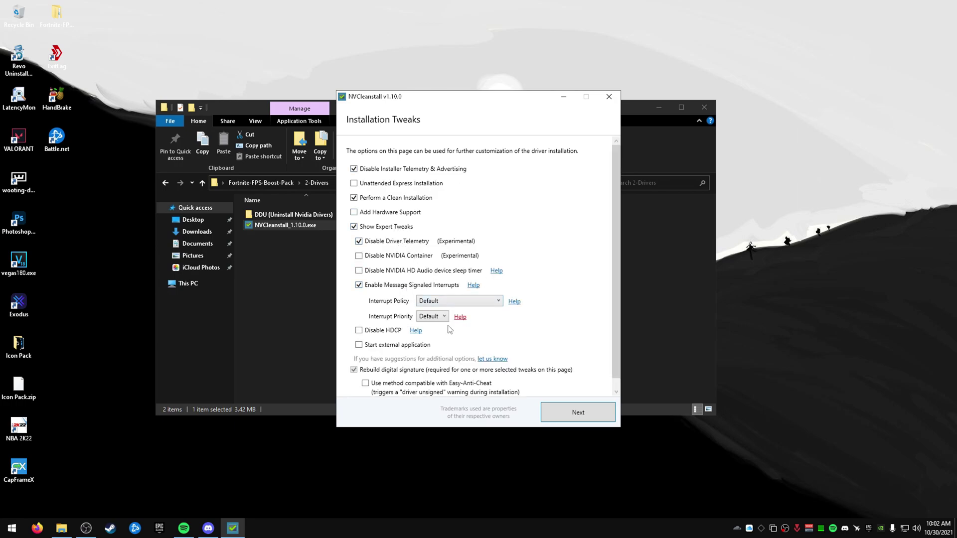
{"action": "scroll", "coordinate": [412, 371], "scroll_direction": "down", "scroll_amount": 1}
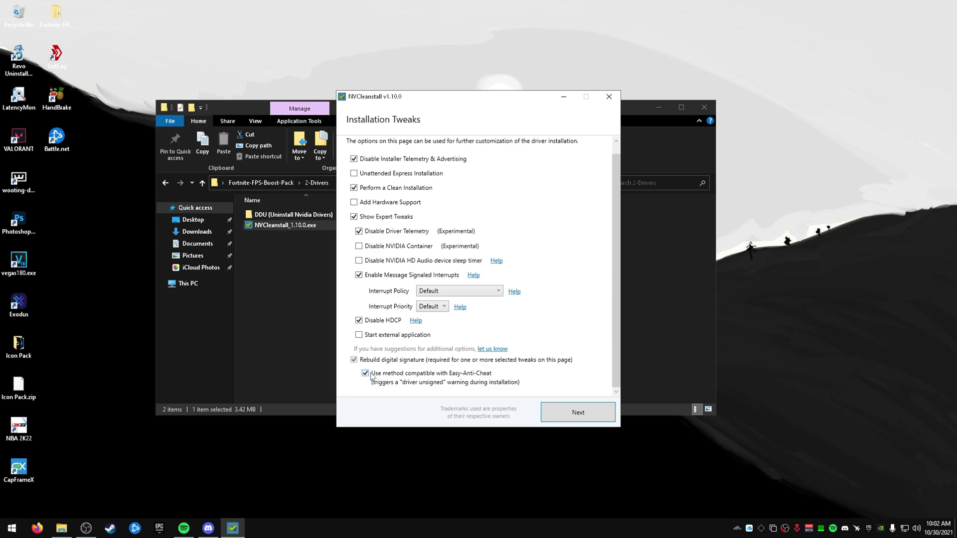
{"action": "left_click", "coordinate": [573, 410]}
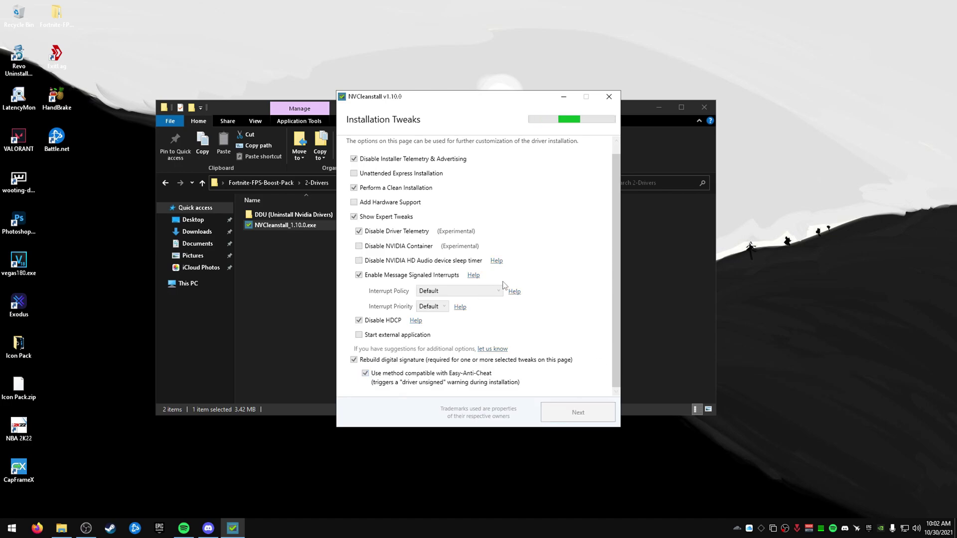
Close NVCleanstall and open the 3-Tweaks folder of the boost pack.
{"action": "left_click", "coordinate": [609, 96]}
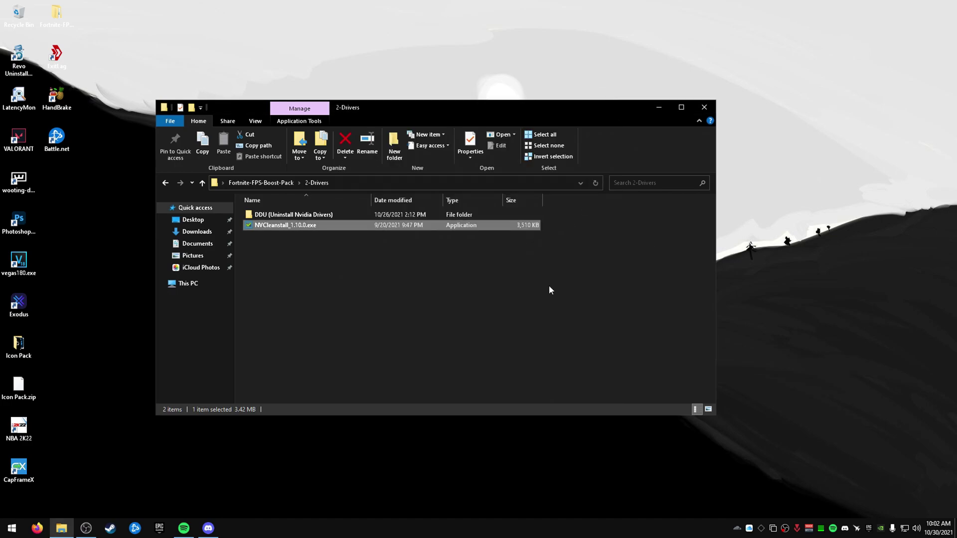
{"action": "left_click", "coordinate": [283, 183]}
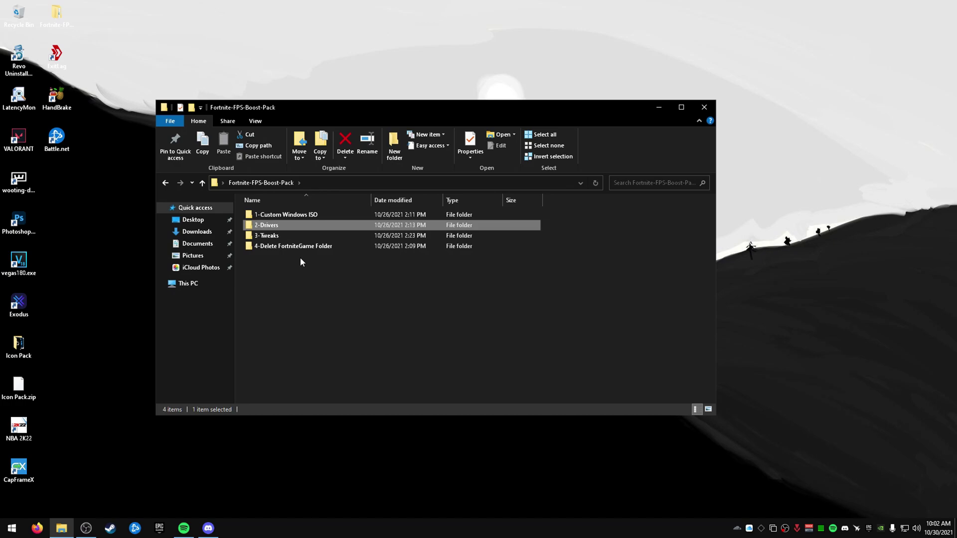
{"action": "double_click", "coordinate": [279, 236]}
{"action": "left_click_drag", "start_coordinate": [315, 345], "coordinate": [327, 329]}
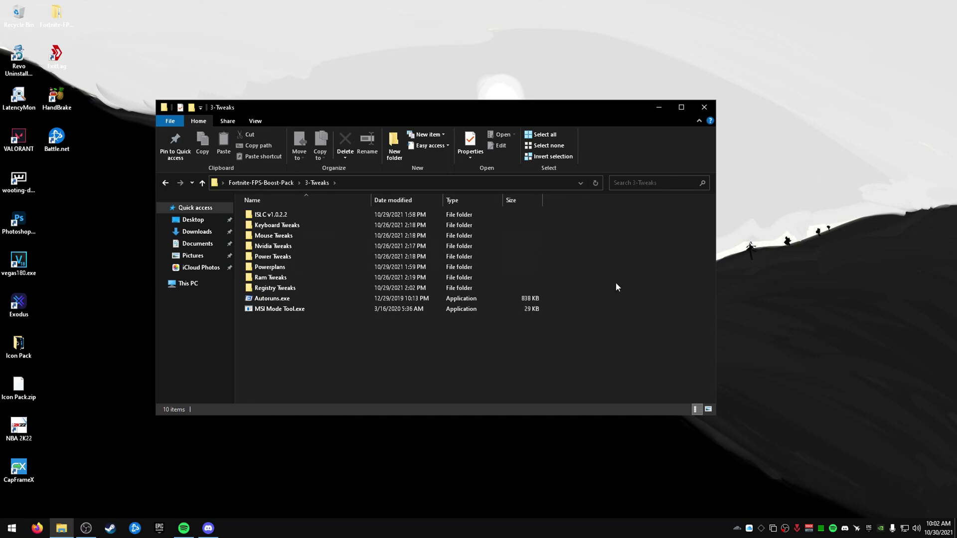
{"action": "right_click", "coordinate": [798, 292]}
{"action": "left_click", "coordinate": [807, 319]}
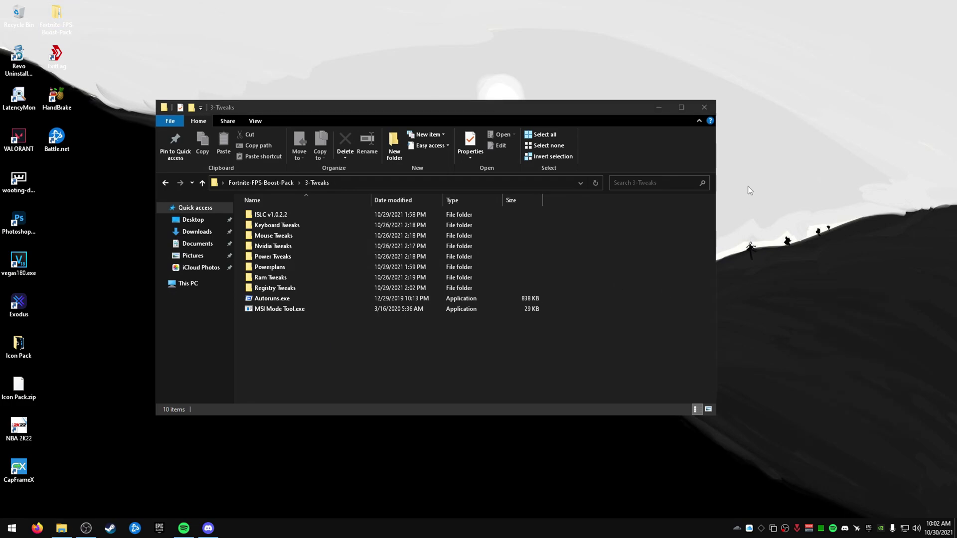
{"action": "left_click", "coordinate": [587, 241]}
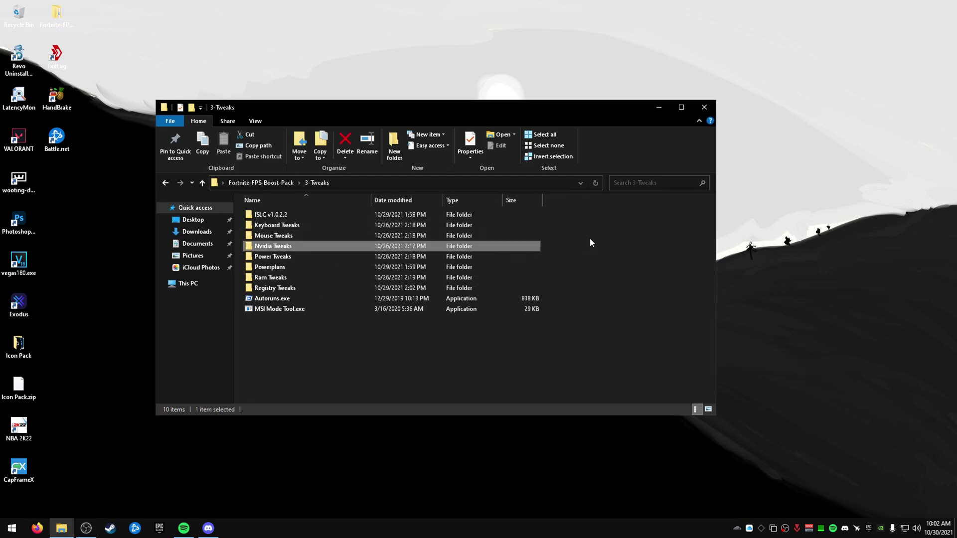
Launch Intelligent standby list cleaner ISLC.exe from the ISLC v1.0.2.2 folder and bring up its settings window.
{"action": "left_click", "coordinate": [420, 215]}
{"action": "left_click_drag", "start_coordinate": [400, 349], "coordinate": [375, 323]}
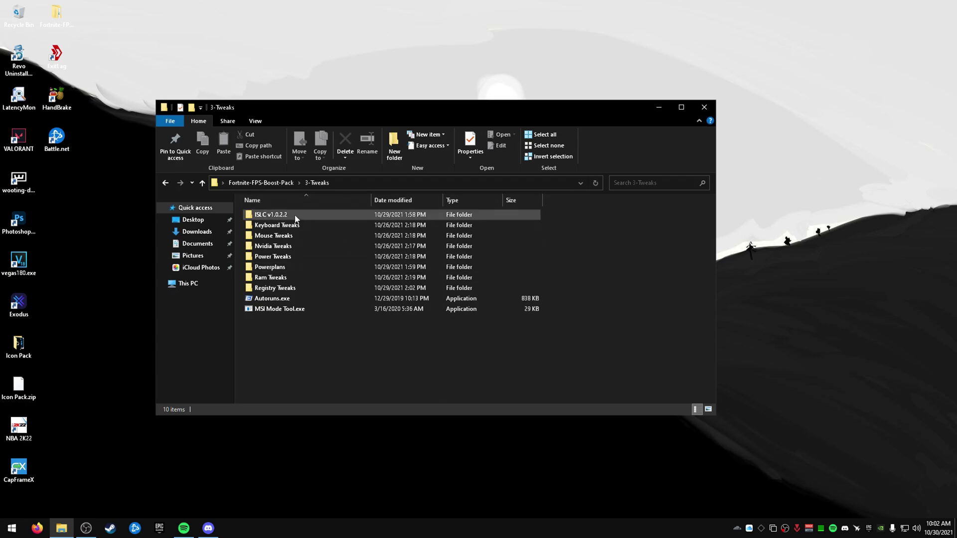
{"action": "double_click", "coordinate": [319, 213]}
{"action": "double_click", "coordinate": [319, 215]}
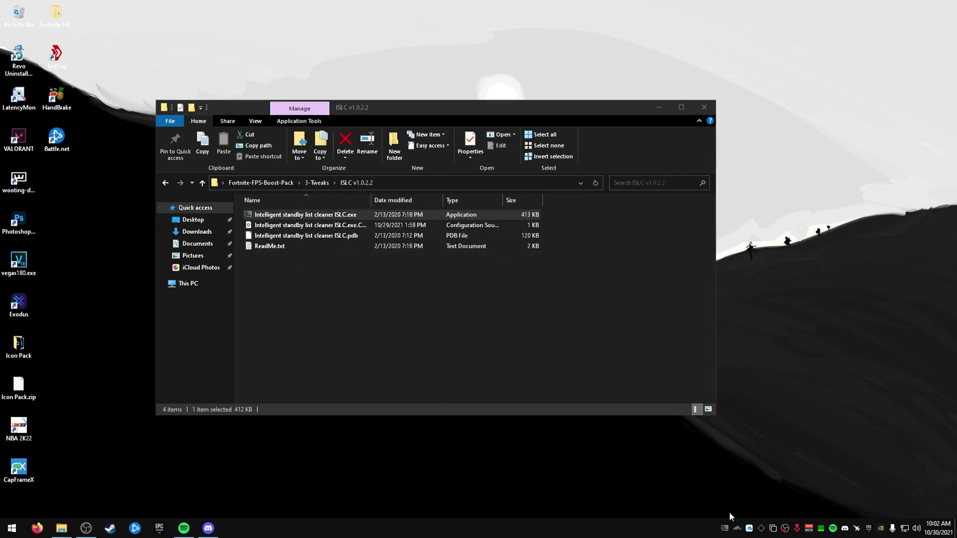
{"action": "left_click", "coordinate": [725, 528]}
{"action": "left_click", "coordinate": [411, 43]}
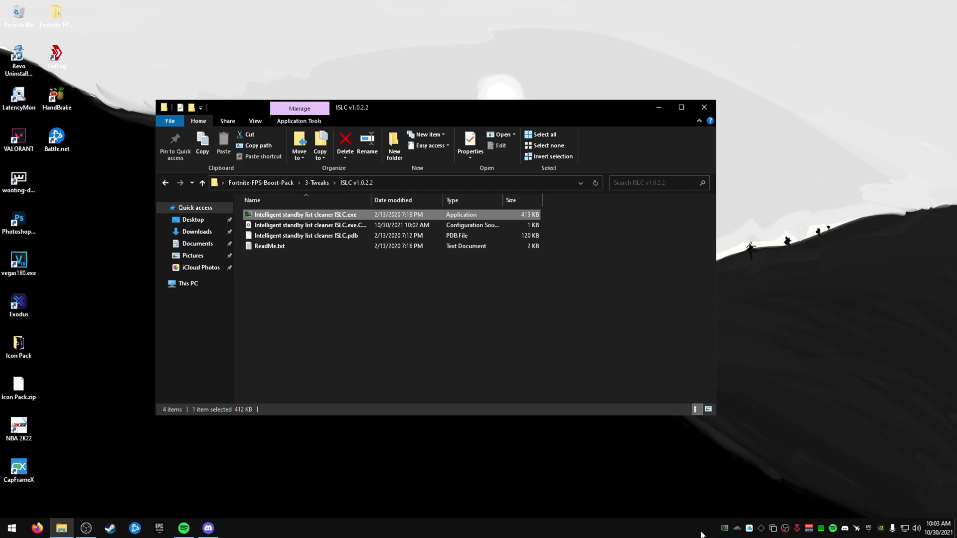
{"action": "left_click", "coordinate": [725, 528]}
{"action": "left_click_drag", "start_coordinate": [269, 95], "coordinate": [407, 150]}
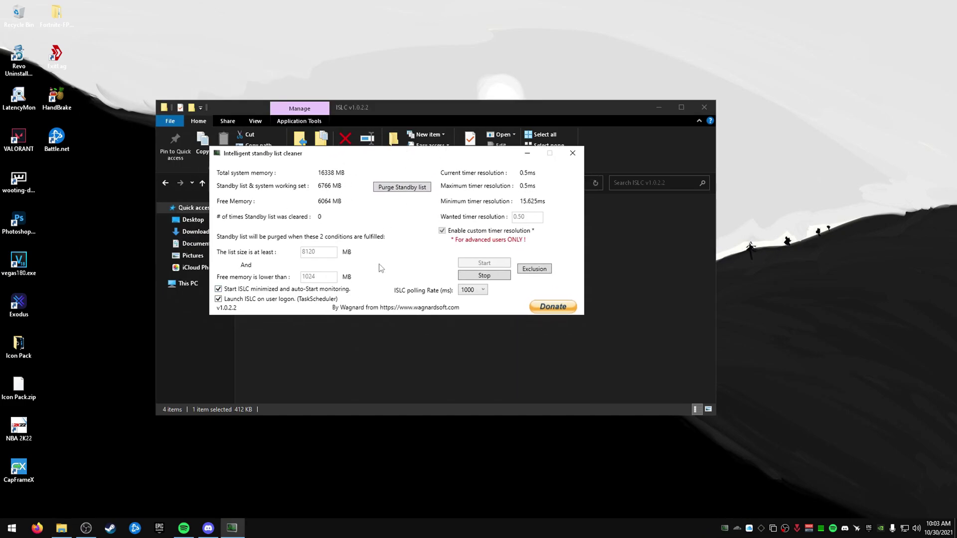
Stop ISLC monitoring, set the wanted timer resolution to 0.50, restart monitoring and minimize the window.
{"action": "left_click", "coordinate": [492, 276]}
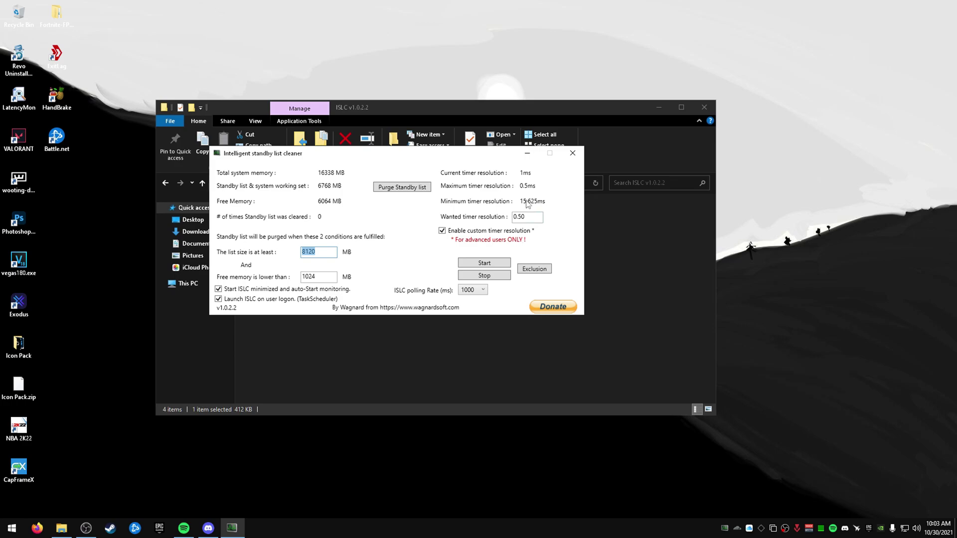
{"action": "left_click_drag", "start_coordinate": [524, 220], "coordinate": [477, 225]}
{"action": "type", "text": "0"}
{"action": "key", "text": "Delete"}
{"action": "key", "text": "Delete"}
{"action": "key", "text": "Delete"}
{"action": "left_click", "coordinate": [486, 263]}
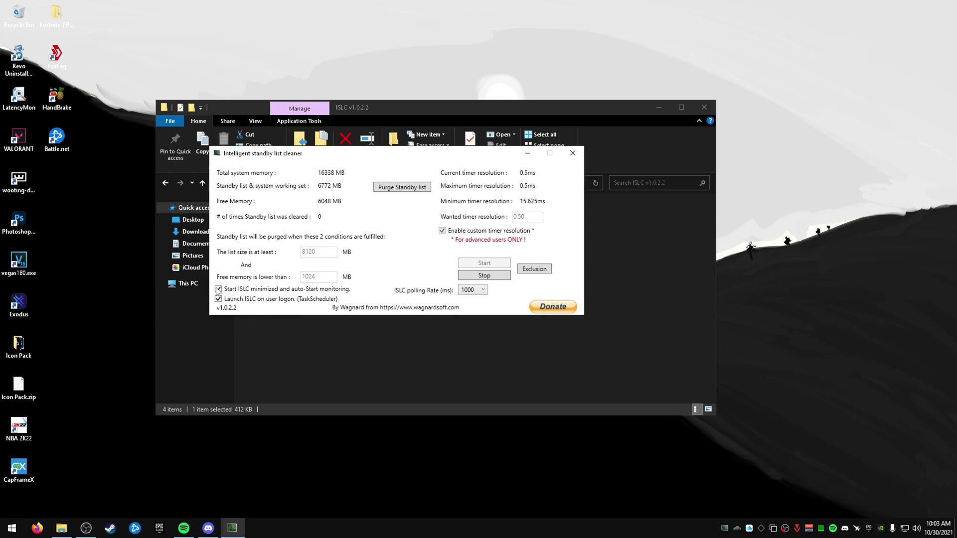
{"action": "left_click", "coordinate": [527, 153]}
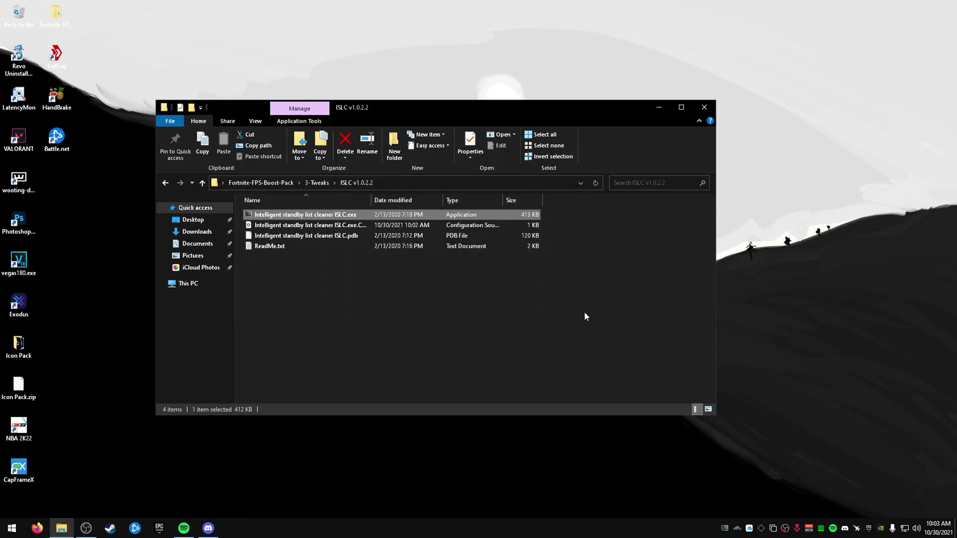
Open the Keyboard Tweaks folder in 3-Tweaks and look over the KBDQS 10, 12, 14 and 16 registry files.
{"action": "left_click", "coordinate": [317, 182]}
{"action": "double_click", "coordinate": [298, 224]}
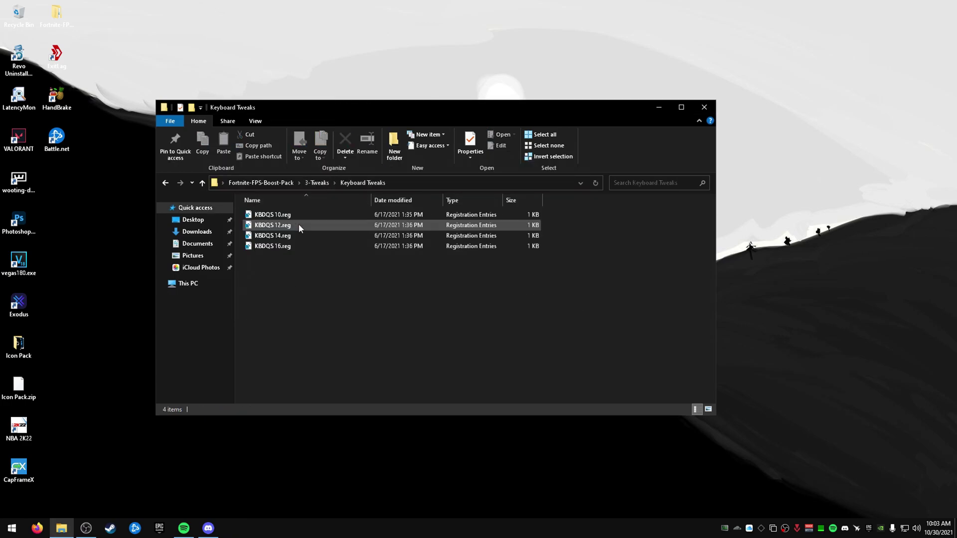
{"action": "left_click", "coordinate": [302, 246]}
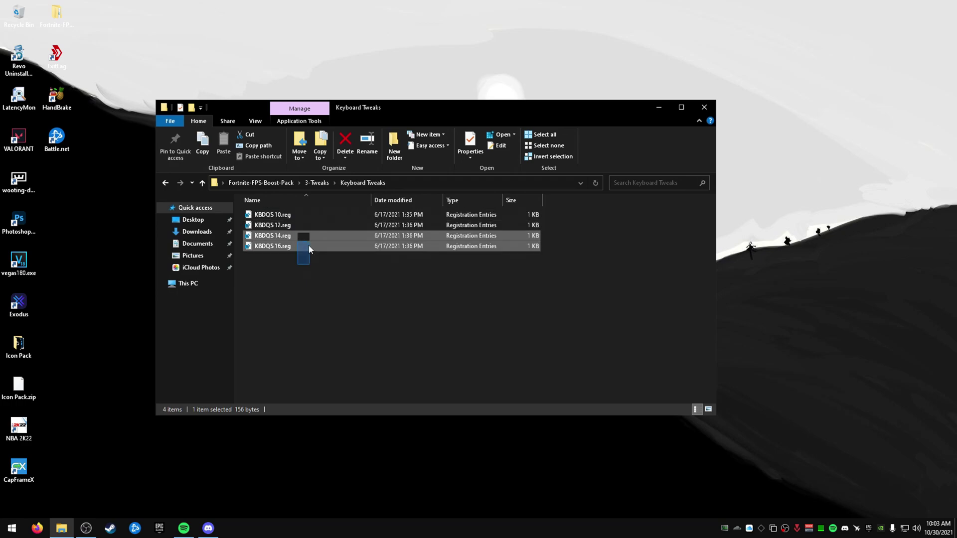
{"action": "left_click", "coordinate": [320, 273]}
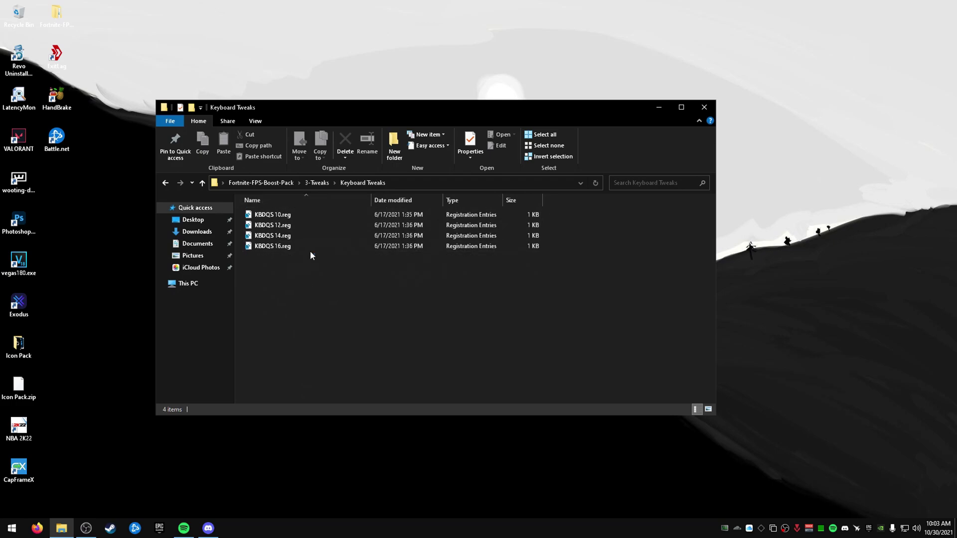
{"action": "left_click", "coordinate": [309, 248]}
{"action": "left_click", "coordinate": [294, 214]}
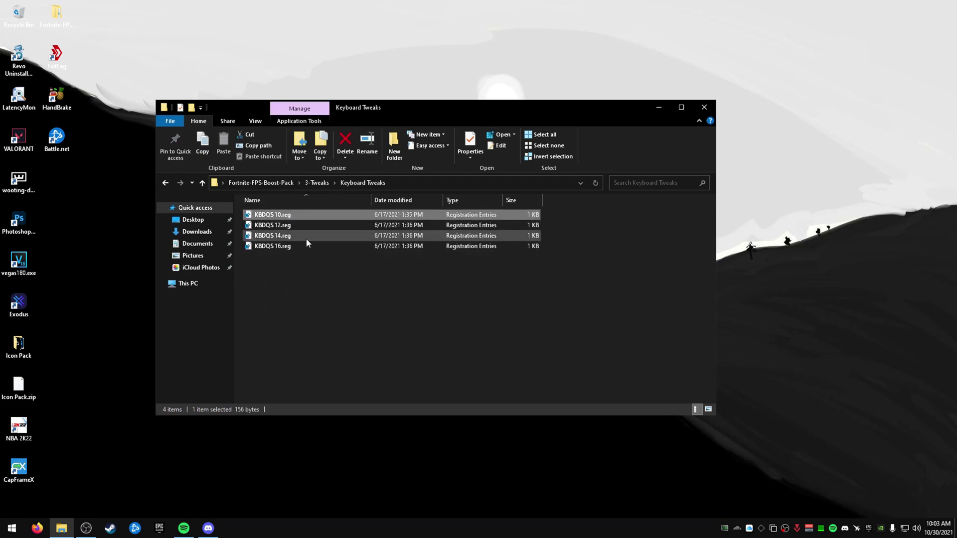
{"action": "left_click", "coordinate": [292, 247]}
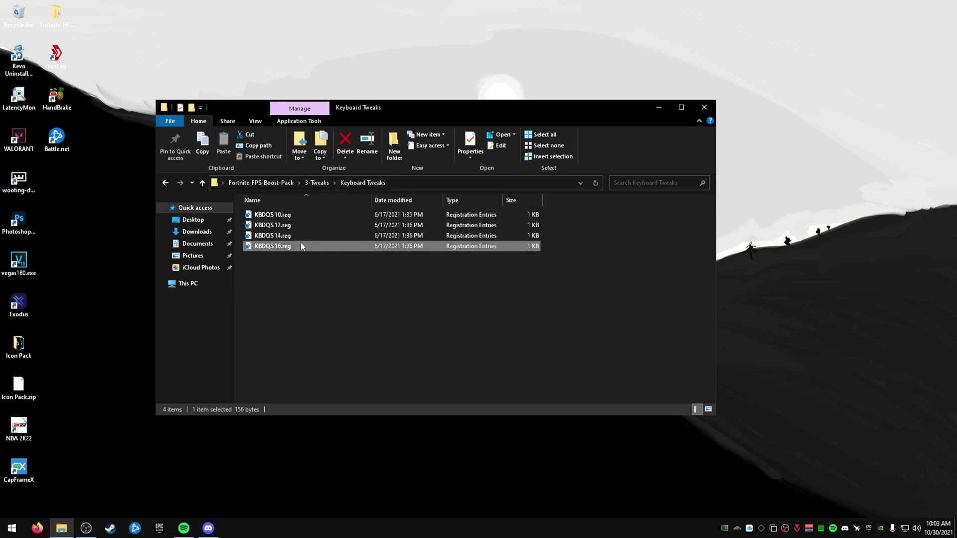
{"action": "left_click", "coordinate": [295, 226]}
{"action": "left_click", "coordinate": [295, 238]}
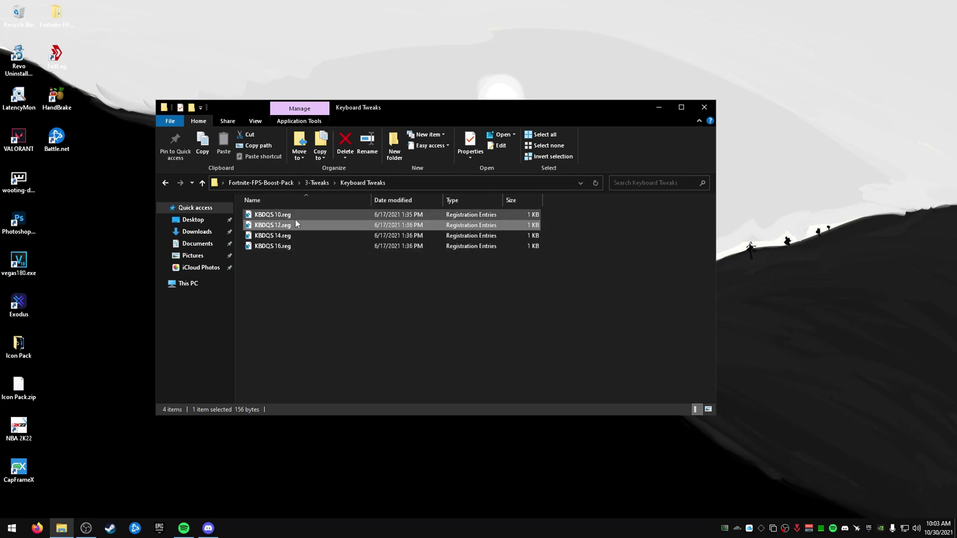
Inspect the contents of Mouse Optimization.reg from the Mouse Tweaks folder in Notepad and close it.
{"action": "left_click", "coordinate": [317, 183]}
{"action": "double_click", "coordinate": [316, 238]}
{"action": "mouse_move", "coordinate": [334, 278]}
{"action": "left_mouse_down"}
{"action": "mouse_move", "coordinate": [324, 292]}
{"action": "mouse_move", "coordinate": [323, 283]}
{"action": "left_mouse_up"}
{"action": "left_click", "coordinate": [306, 258]}
{"action": "right_click", "coordinate": [306, 263]}
{"action": "left_click", "coordinate": [358, 274]}
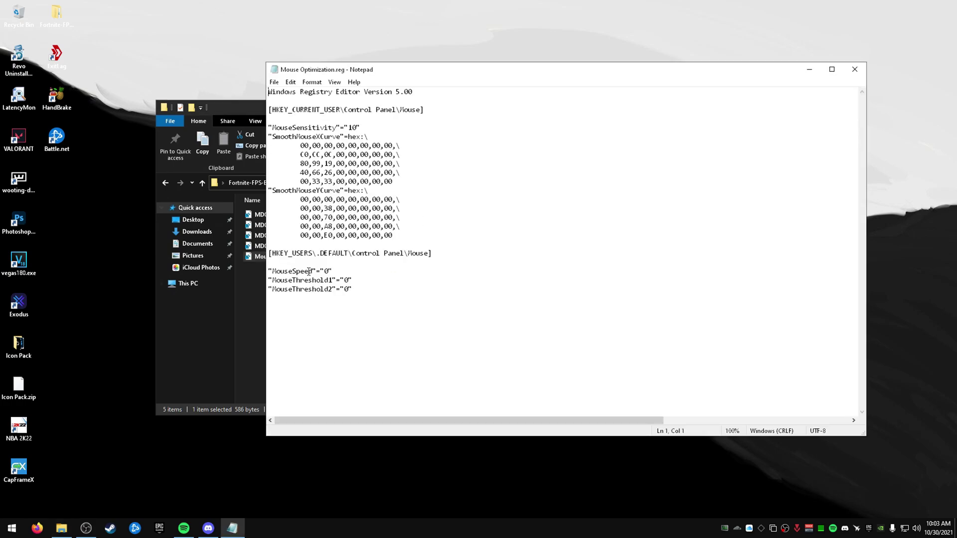
{"action": "key", "text": "alt+F4"}
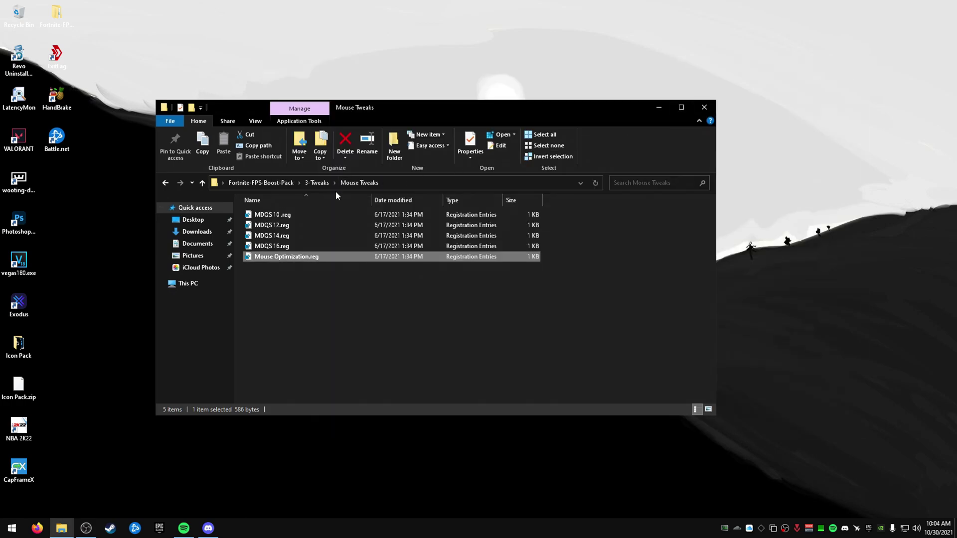
Open the Nvidia Tweaks folder in 3-Tweaks and look over its registry files and the Nvidia Profile Inspector folder.
{"action": "left_click", "coordinate": [317, 183]}
{"action": "double_click", "coordinate": [337, 248]}
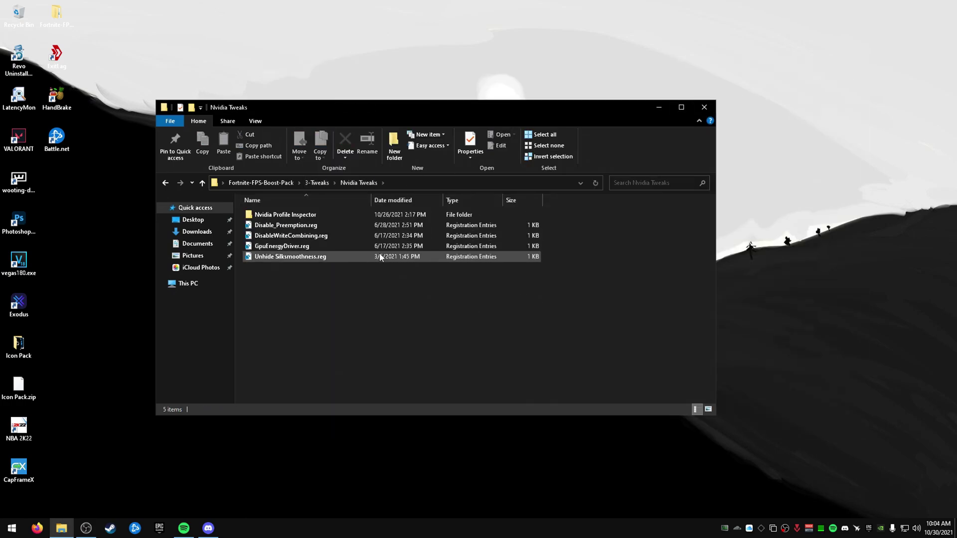
{"action": "left_click_drag", "start_coordinate": [341, 268], "coordinate": [312, 247]}
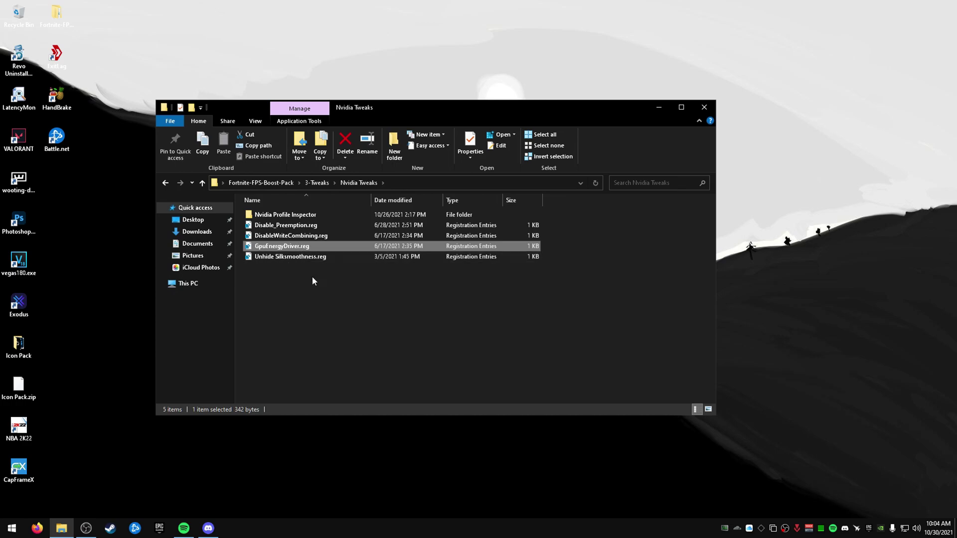
{"action": "left_click", "coordinate": [287, 257]}
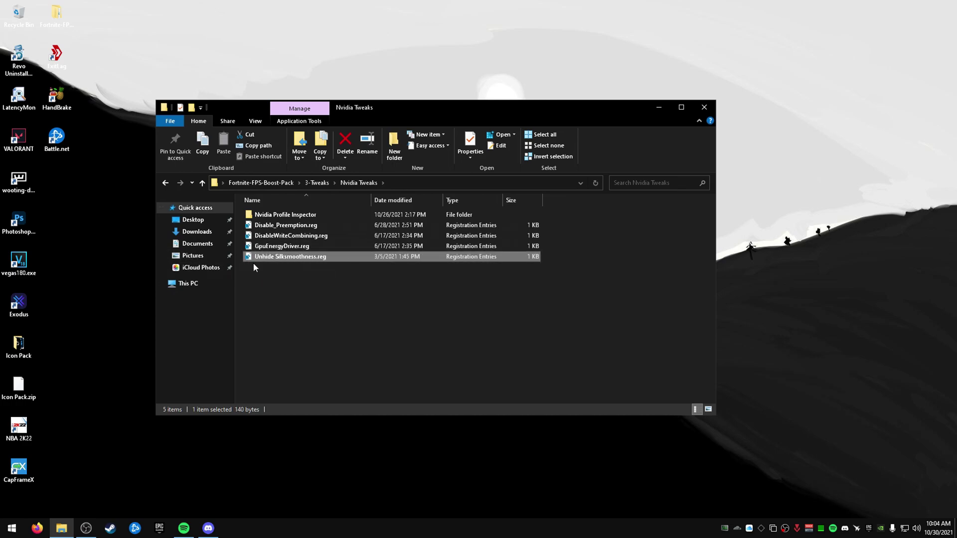
{"action": "left_click", "coordinate": [283, 216]}
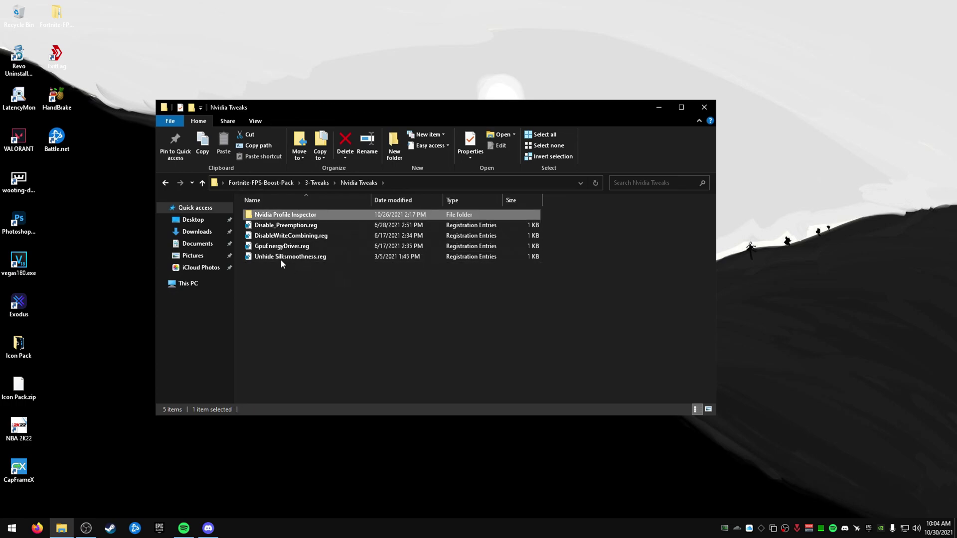
Launch nvidiaProfileInspector.exe from the Nvidia Profile Inspector folder, import the Nani.nip profile and close the program.
{"action": "double_click", "coordinate": [295, 216]}
{"action": "left_click", "coordinate": [301, 227]}
{"action": "double_click", "coordinate": [290, 226]}
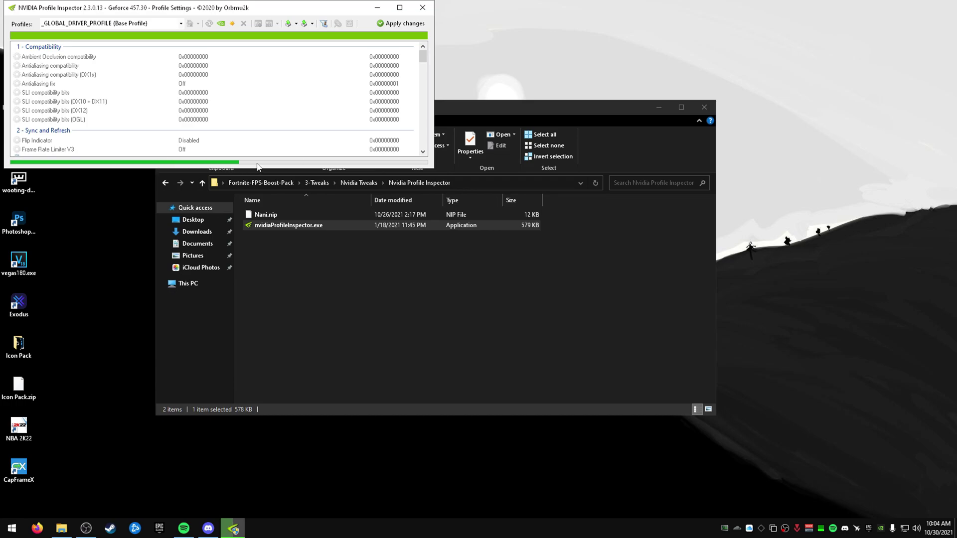
{"action": "left_click", "coordinate": [313, 24]}
{"action": "left_click", "coordinate": [322, 38]}
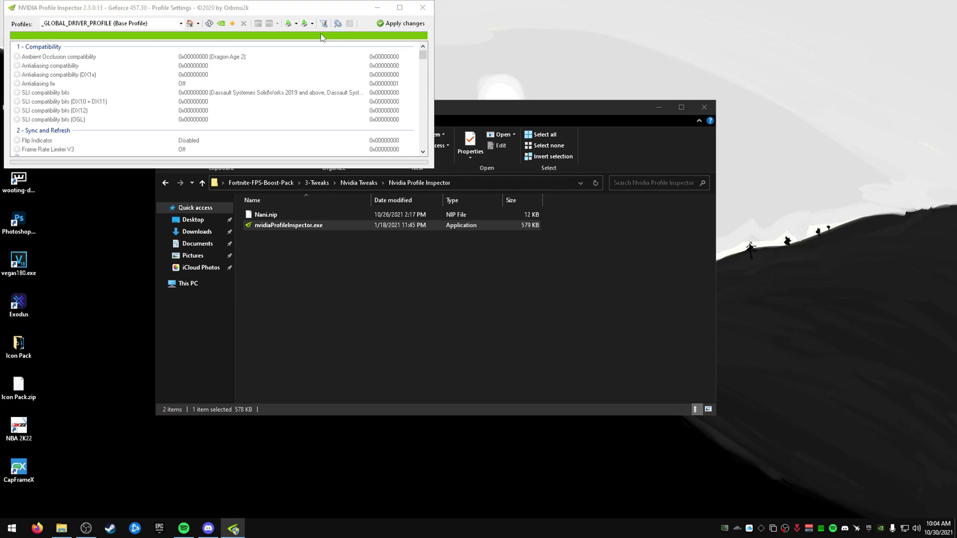
{"action": "left_click", "coordinate": [140, 88]}
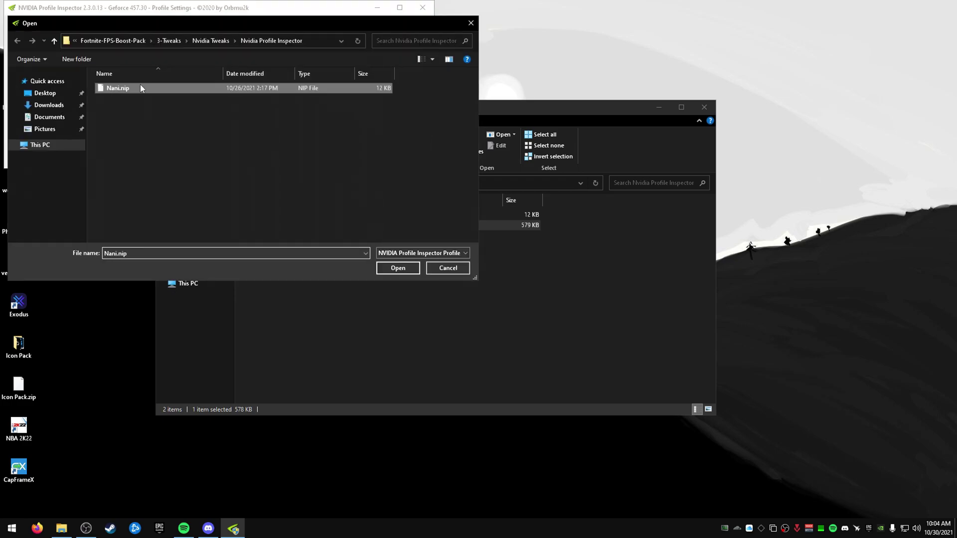
{"action": "left_click", "coordinate": [383, 268]}
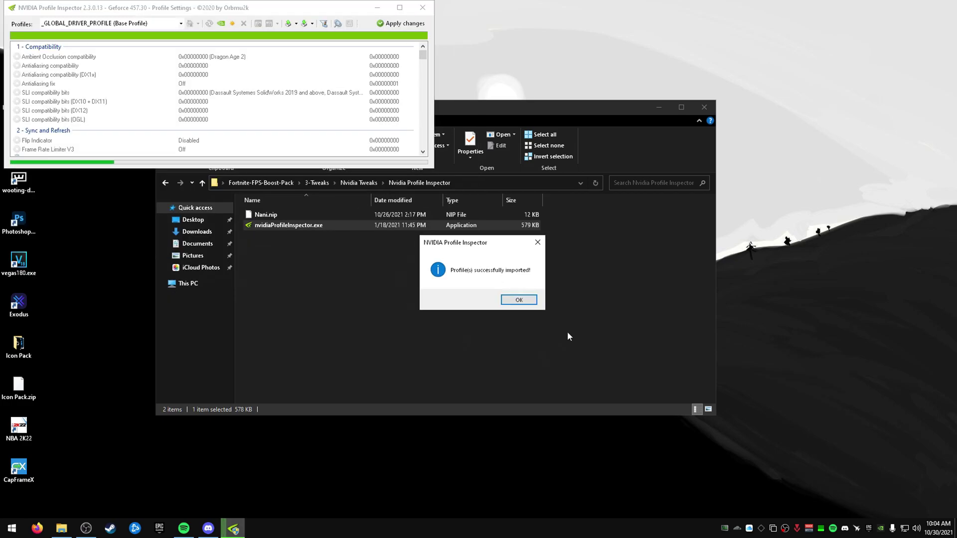
{"action": "left_click", "coordinate": [519, 300]}
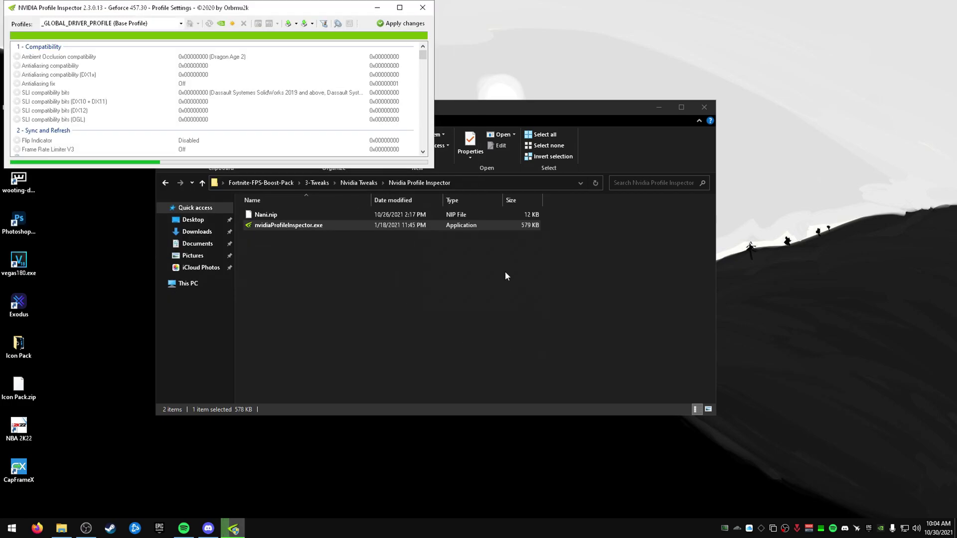
{"action": "left_click", "coordinate": [423, 8]}
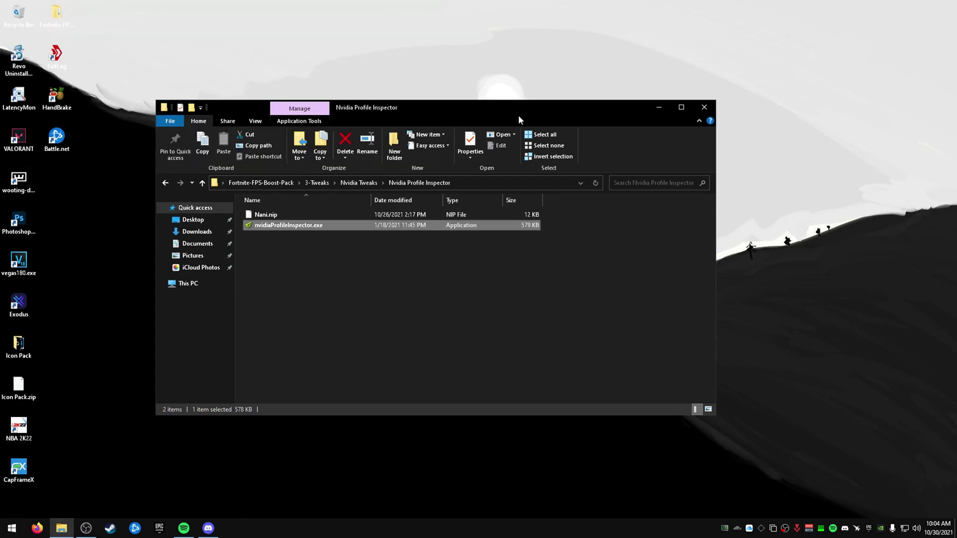
{"action": "left_click", "coordinate": [363, 184]}
{"action": "double_click", "coordinate": [306, 213]}
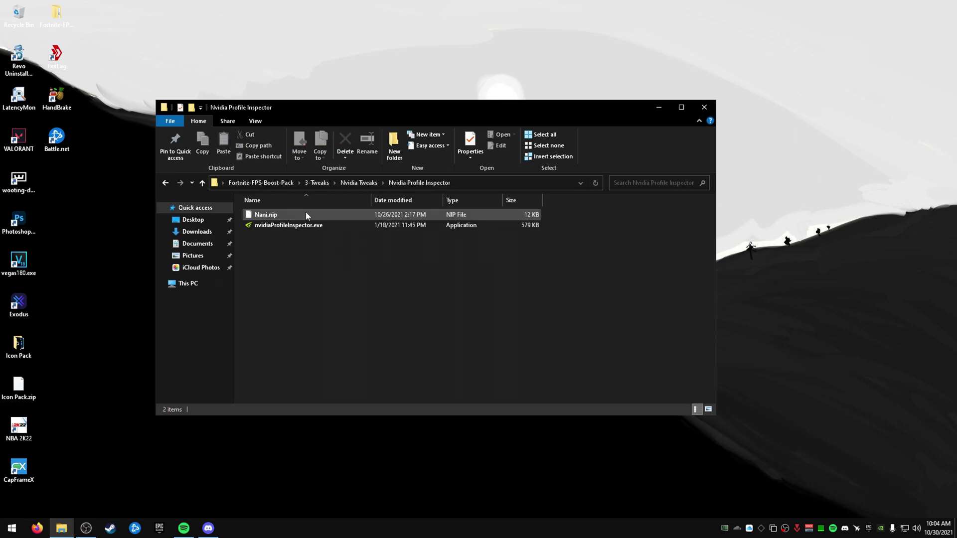
{"action": "left_click", "coordinate": [306, 213]}
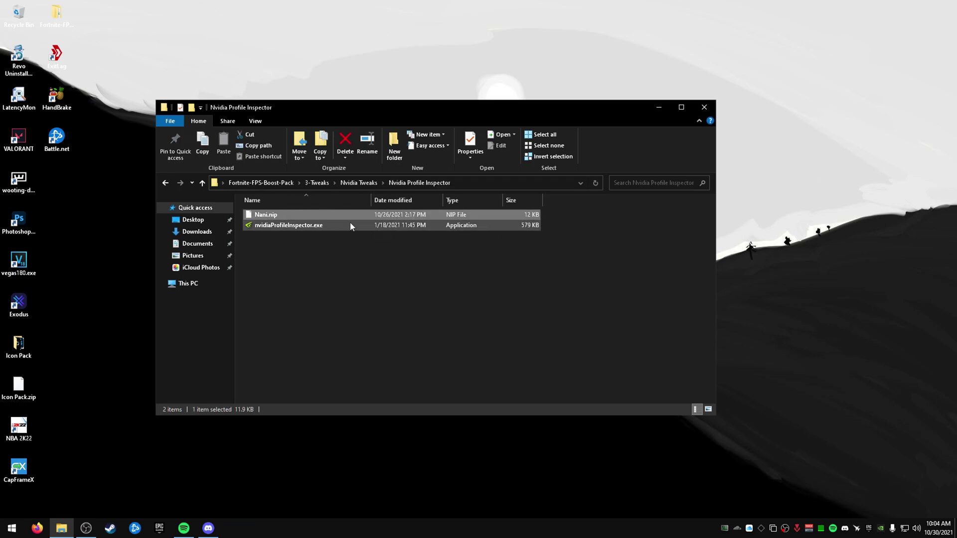
Browse the NVIDIA New Profiles and Archive folders of the FoxOS Tweaking Folder in a second File Explorer window, and close that window.
{"action": "middle_click", "coordinate": [70, 528]}
{"action": "left_click_drag", "start_coordinate": [429, 131], "coordinate": [956, 131]}
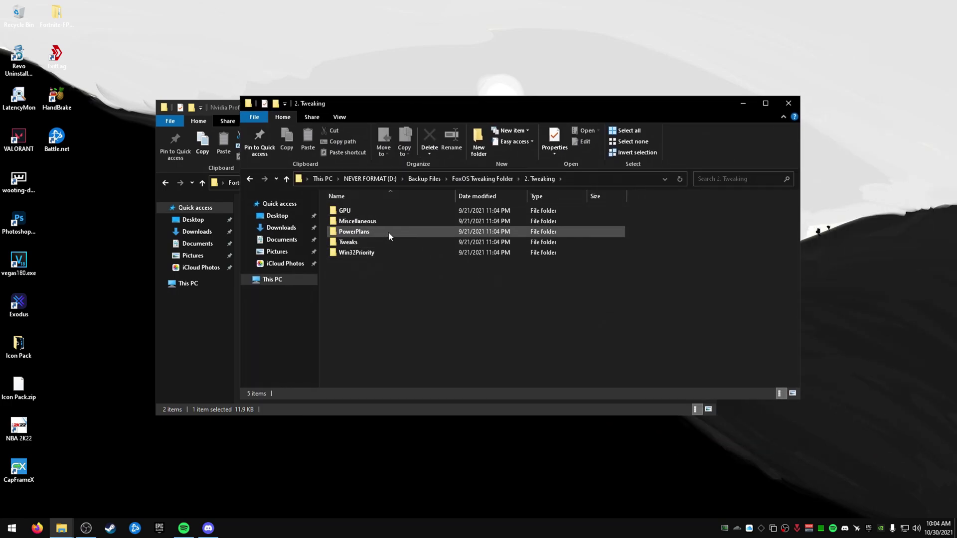
{"action": "double_click", "coordinate": [374, 211]}
{"action": "double_click", "coordinate": [375, 231]}
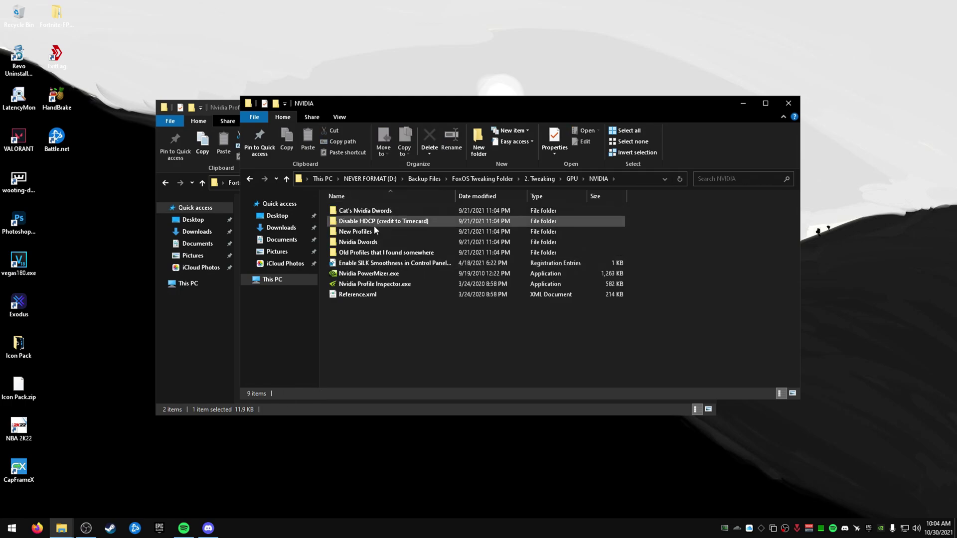
{"action": "double_click", "coordinate": [371, 232]}
{"action": "mouse_move", "coordinate": [409, 358]}
{"action": "left_mouse_down"}
{"action": "mouse_move", "coordinate": [378, 207]}
{"action": "mouse_move", "coordinate": [382, 349]}
{"action": "mouse_move", "coordinate": [372, 196]}
{"action": "mouse_move", "coordinate": [403, 342]}
{"action": "left_mouse_up"}
{"action": "key", "text": "Home"}
{"action": "key", "text": "Return"}
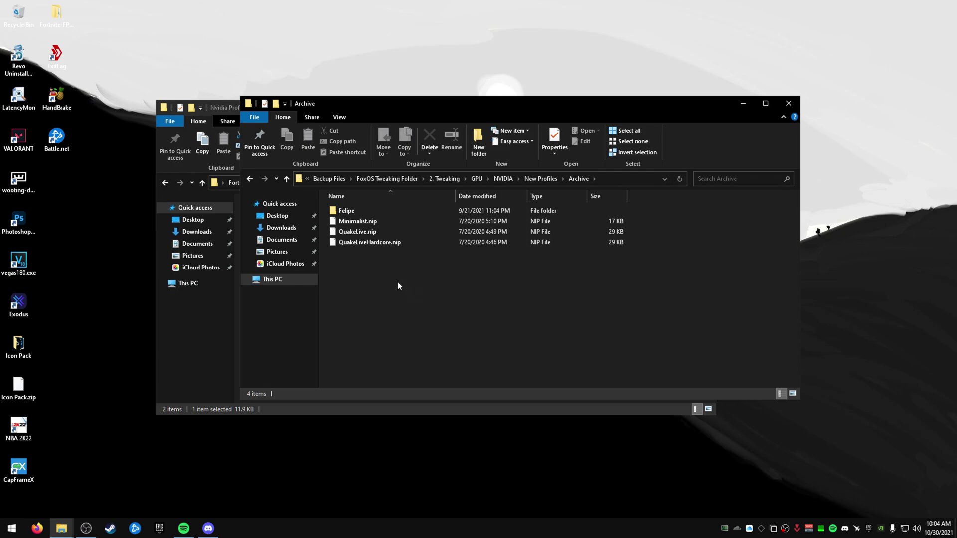
{"action": "key", "text": "ctrl+a"}
{"action": "left_click", "coordinate": [249, 179]}
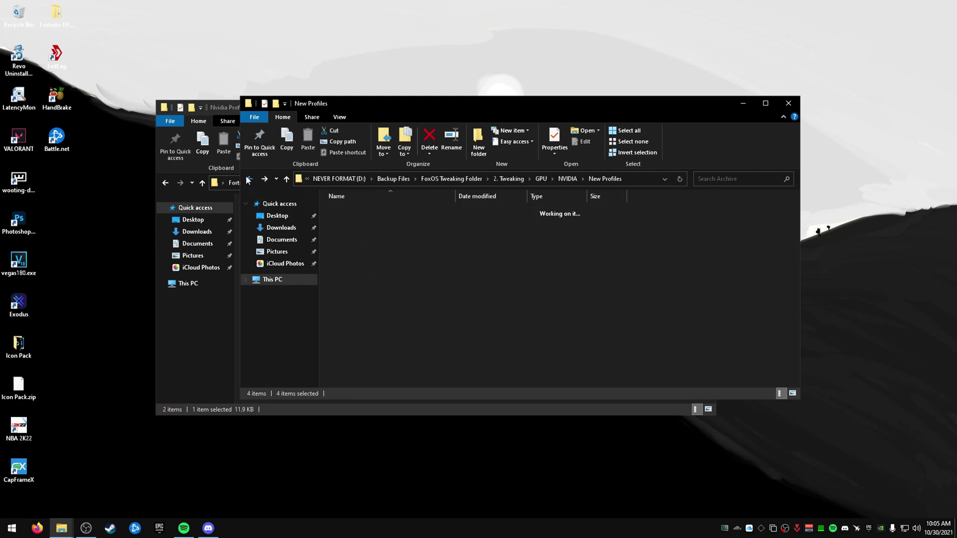
{"action": "left_click", "coordinate": [787, 104]}
{"action": "left_click", "coordinate": [471, 300]}
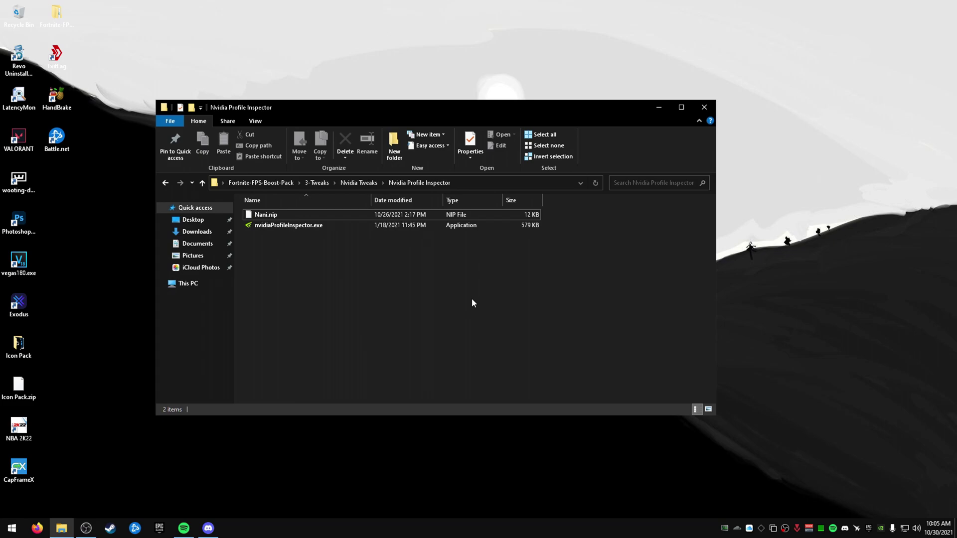
Go back through Nvidia Tweaks to the 3-Tweaks folder.
{"action": "left_click", "coordinate": [357, 184]}
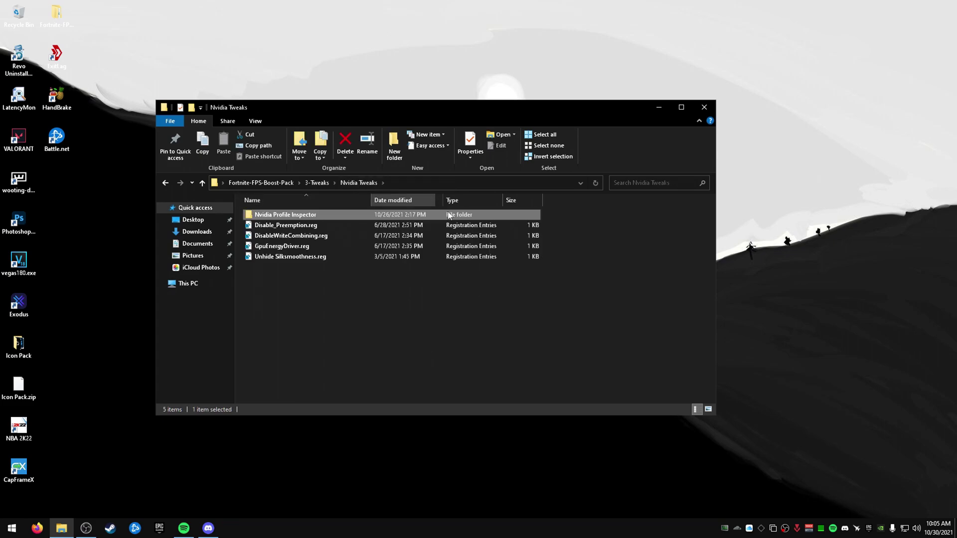
{"action": "left_click", "coordinate": [468, 367]}
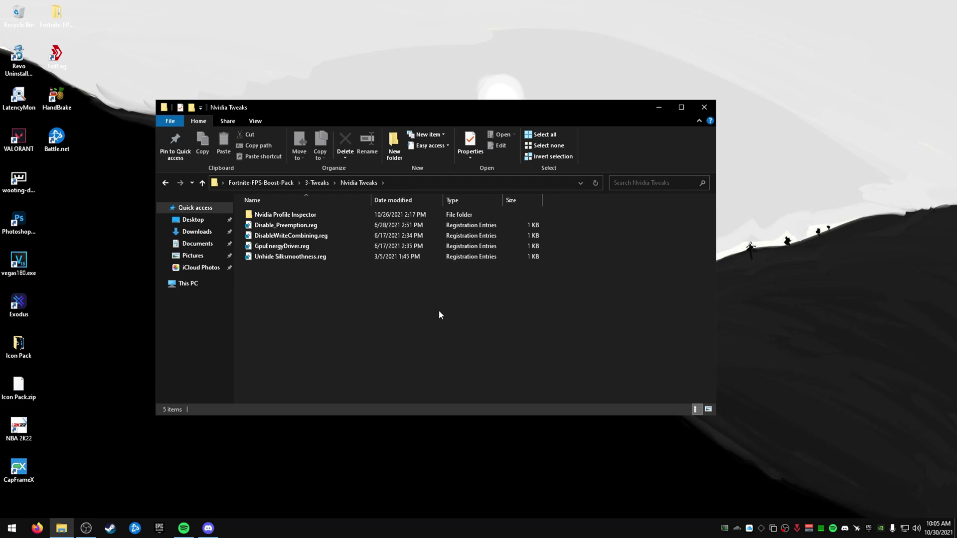
{"action": "left_click", "coordinate": [317, 182]}
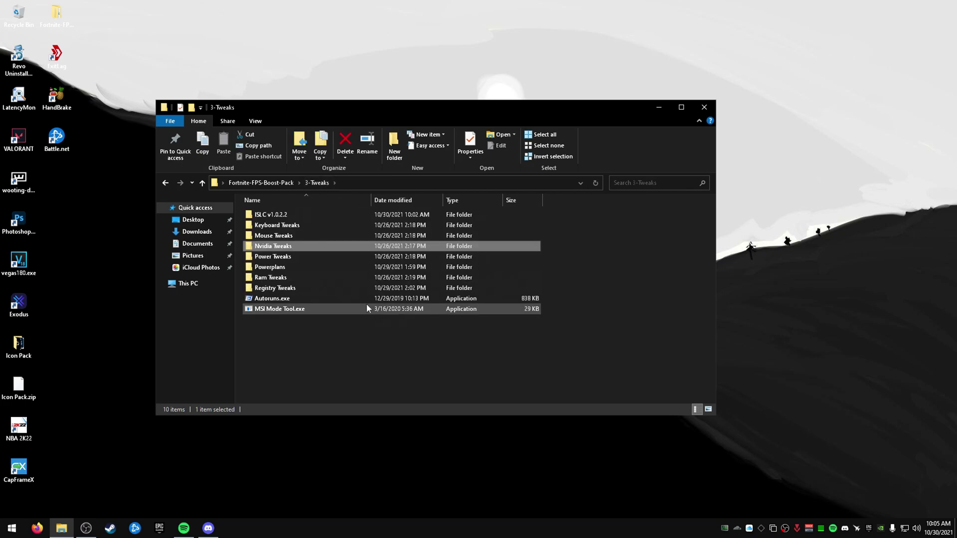
Look over the registry files in the Power Tweaks folder by selecting them all, and return to the 3-Tweaks folder.
{"action": "double_click", "coordinate": [301, 256]}
{"action": "key", "text": "ctrl+a"}
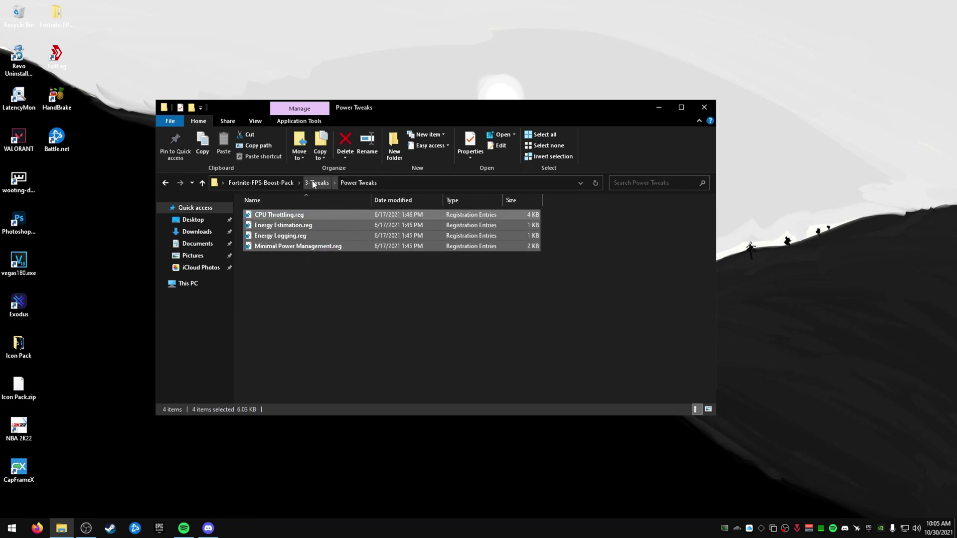
{"action": "left_click", "coordinate": [317, 183]}
Open the Powerplans folder in 3-Tweaks and select the Amit v3 Idle Enabled.pow power plan file.
{"action": "double_click", "coordinate": [310, 267]}
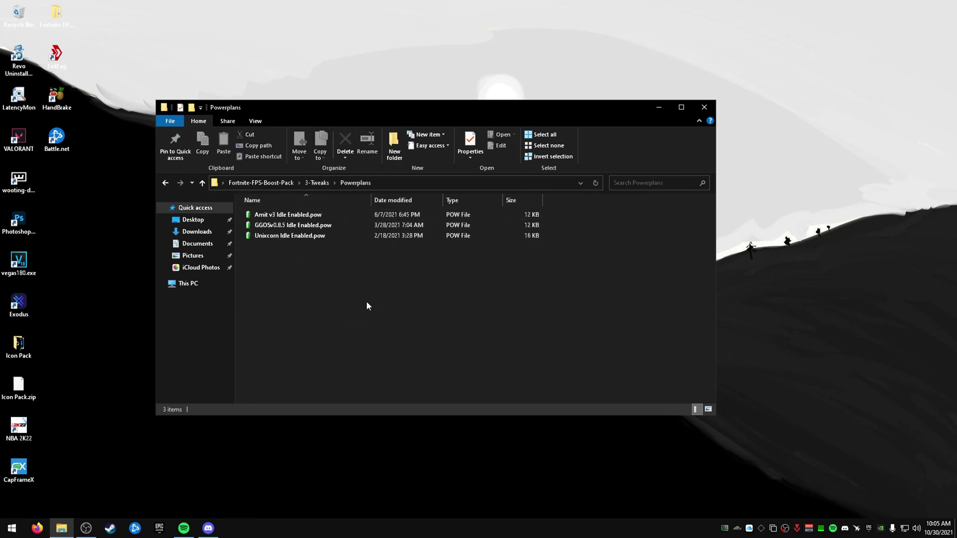
{"action": "left_click_drag", "start_coordinate": [372, 291], "coordinate": [370, 271]}
{"action": "left_click", "coordinate": [314, 218]}
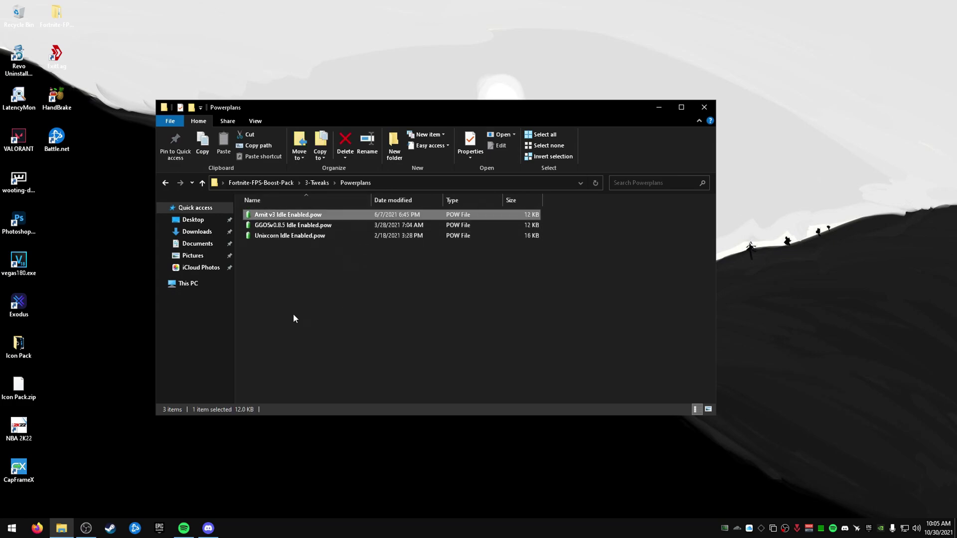
{"action": "left_click", "coordinate": [327, 440]}
Start Windows PowerShell as administrator and move its window so the list of power plan files stays visible.
{"action": "key", "text": "super"}
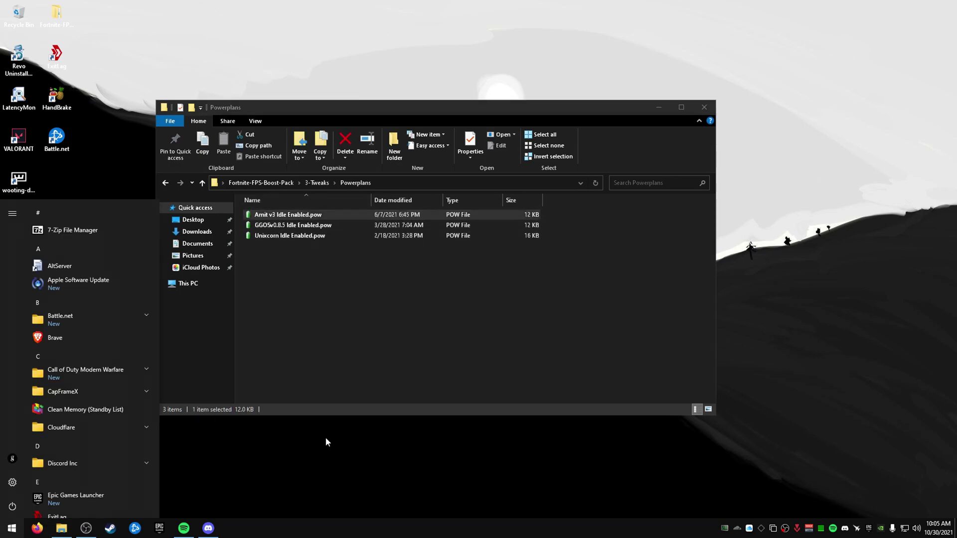
{"action": "type", "text": "powershell"}
{"action": "key", "text": "ctrl+shift+Return"}
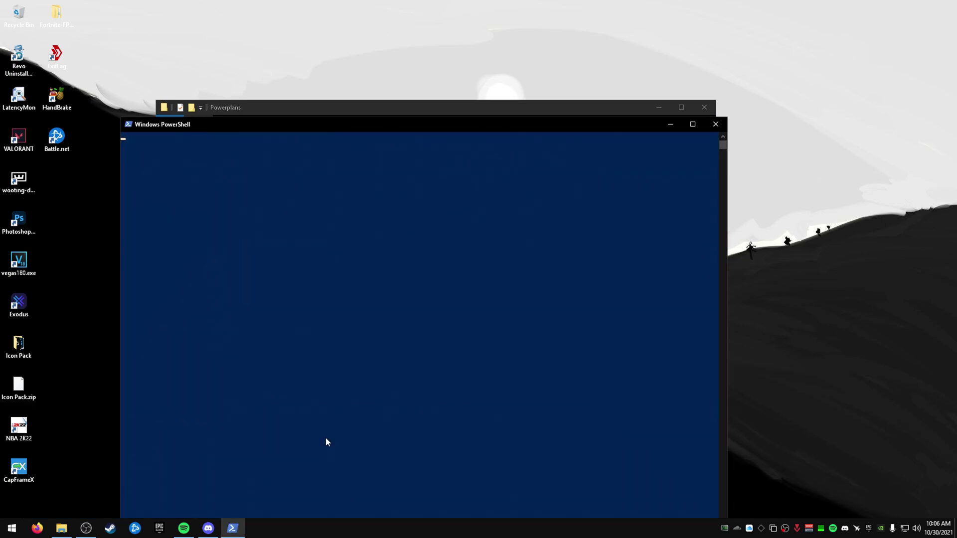
{"action": "left_click_drag", "start_coordinate": [371, 125], "coordinate": [606, 69]}
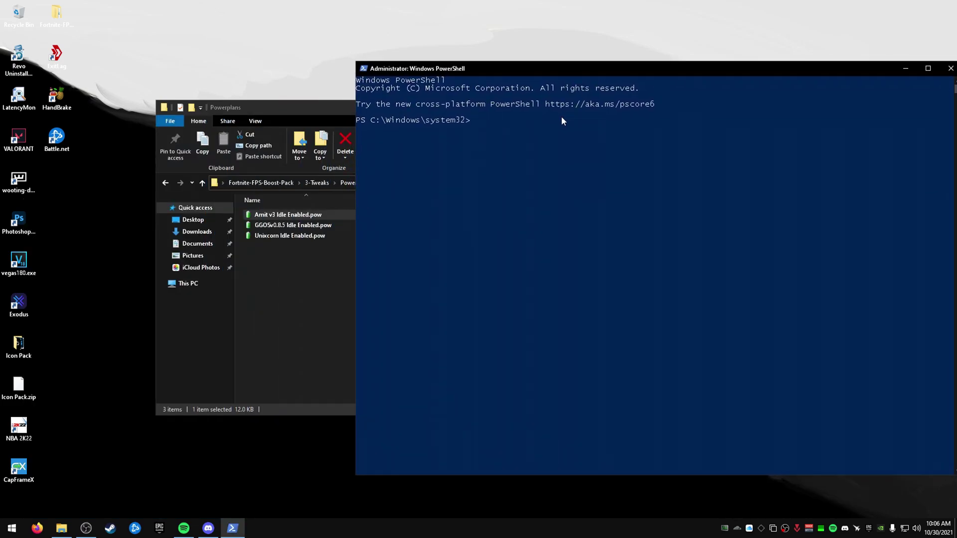
Import Amit v3 Idle Enabled.pow with powercfg -import, using the path copied from the Powerplans folder.
{"action": "type", "text": "powercfg -import \""}
{"action": "left_click", "coordinate": [324, 205]}
{"action": "left_click", "coordinate": [349, 183]}
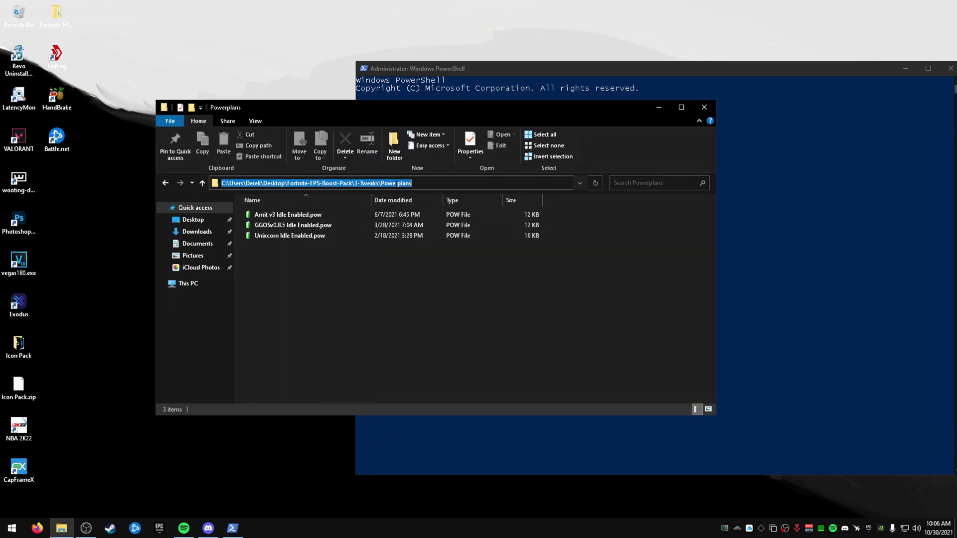
{"action": "key", "text": "ctrl+c"}
{"action": "left_click", "coordinate": [767, 179]}
{"action": "type", "text": "-import \""}
{"action": "key", "text": "ctrl+v"}
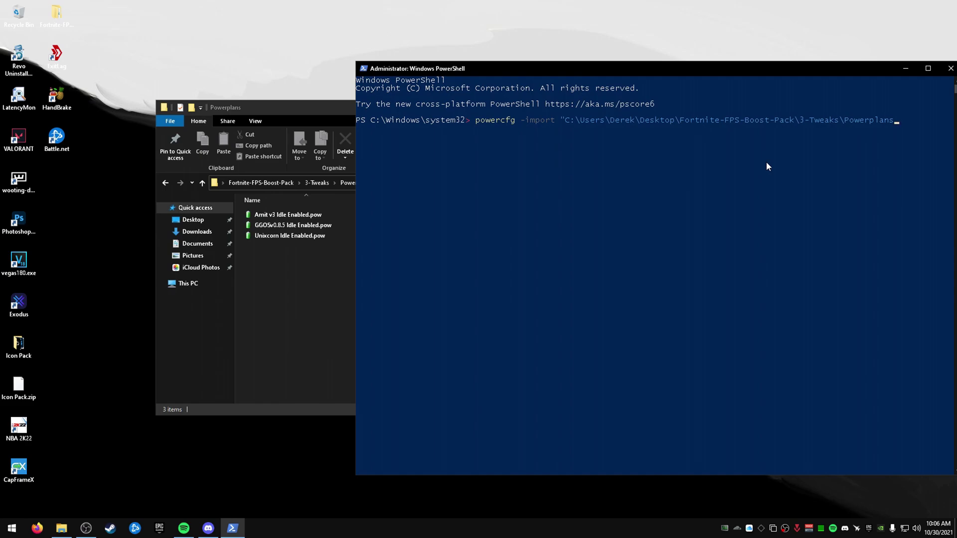
{"action": "key", "text": "Tab"}
{"action": "key", "text": "Return"}
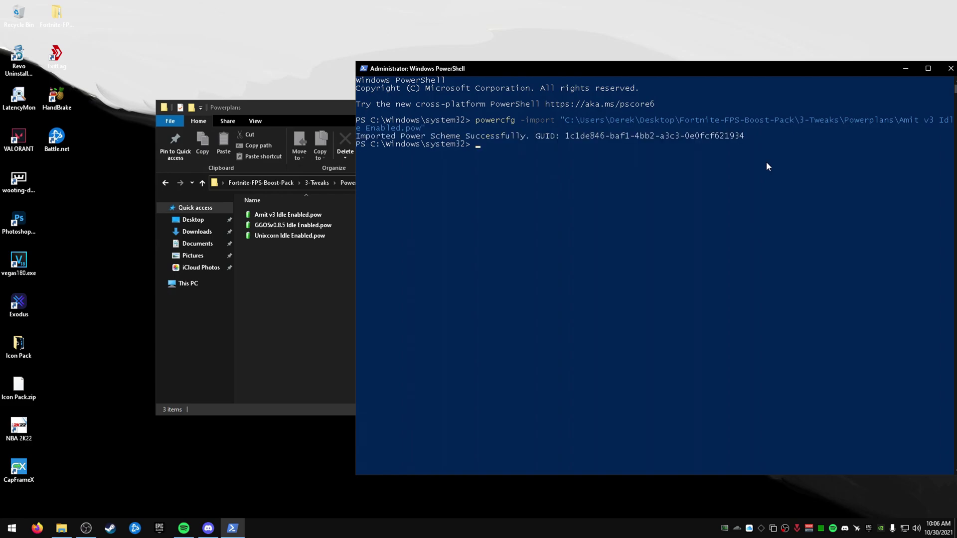
Copy the import result line with the power scheme GUID in PowerShell and close the PowerShell window.
{"action": "left_click_drag", "start_coordinate": [357, 135], "coordinate": [738, 136]}
{"action": "right_click", "coordinate": [738, 136]}
{"action": "left_click_drag", "start_coordinate": [838, 68], "coordinate": [782, 68]}
{"action": "left_click", "coordinate": [899, 67]}
Find the power plan settings by searching Windows for "power plan" and show the full list of plans in Power Options.
{"action": "left_click", "coordinate": [15, 531]}
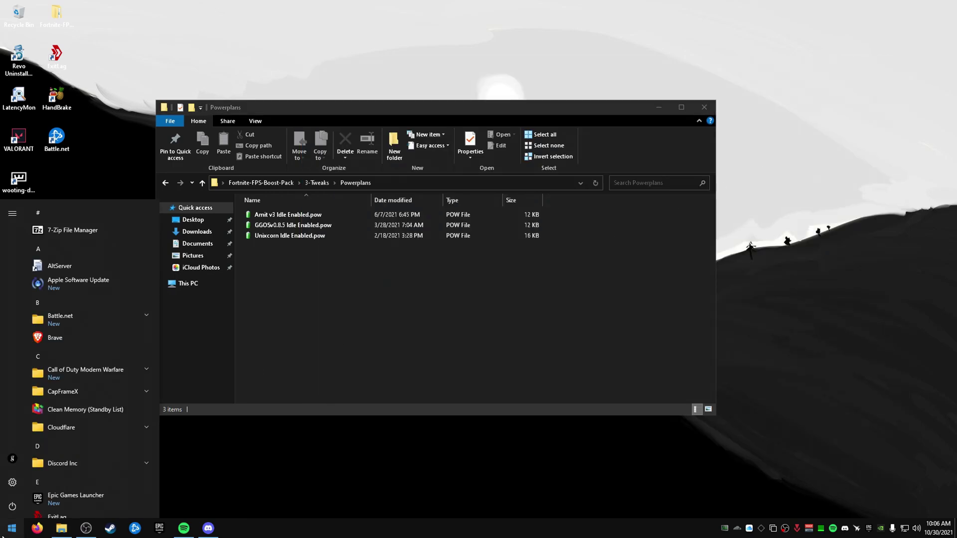
{"action": "type", "text": "power plan"}
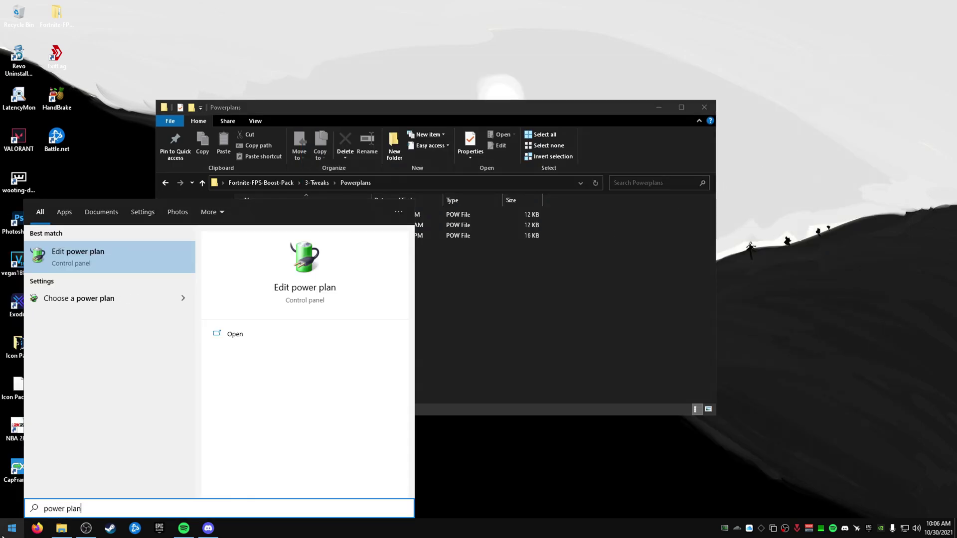
{"action": "key", "text": "Return"}
{"action": "left_click", "coordinate": [380, 202]}
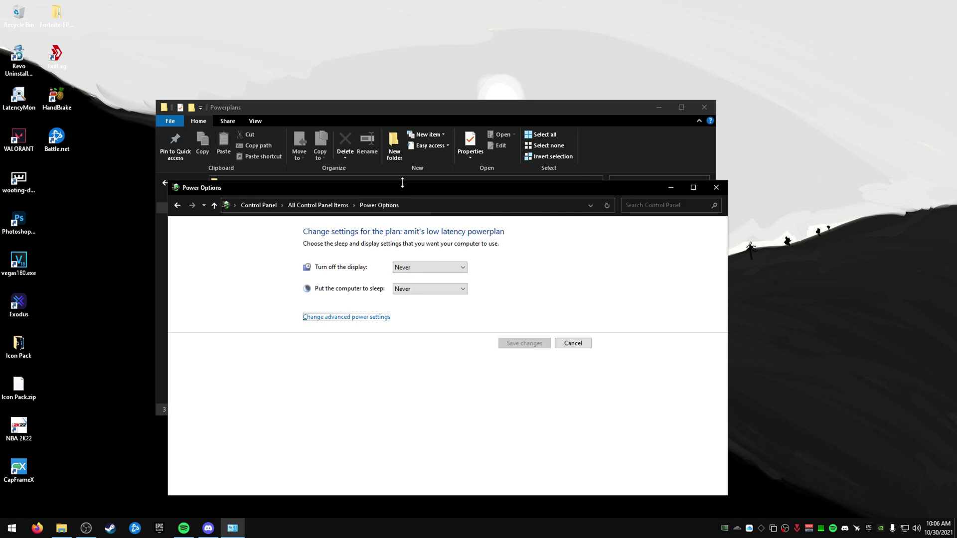
{"action": "left_click_drag", "start_coordinate": [411, 186], "coordinate": [398, 129]}
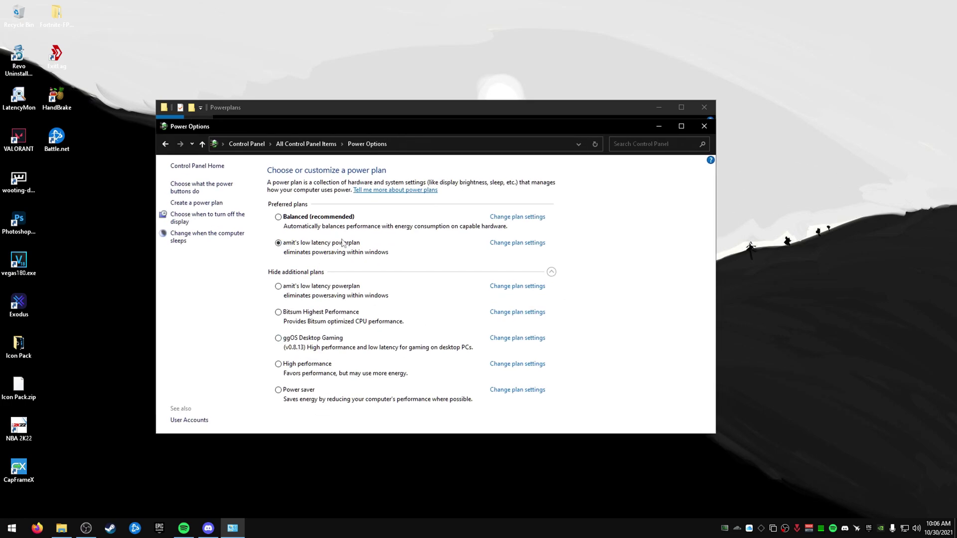
Delete the duplicate amit's low latency powerplan from the additional plans and close Power Options.
{"action": "left_click", "coordinate": [518, 287]}
{"action": "left_click", "coordinate": [322, 284]}
{"action": "left_click", "coordinate": [500, 277]}
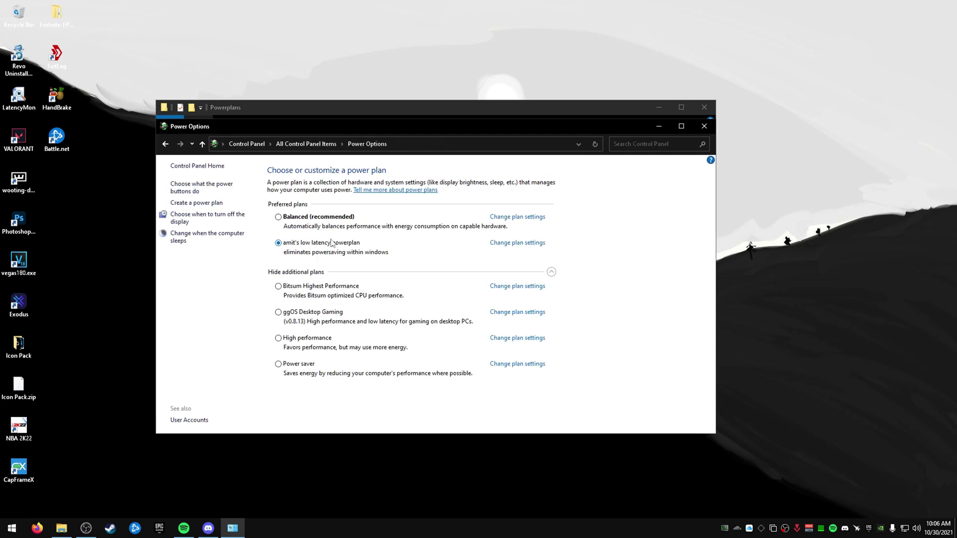
{"action": "left_click", "coordinate": [705, 126]}
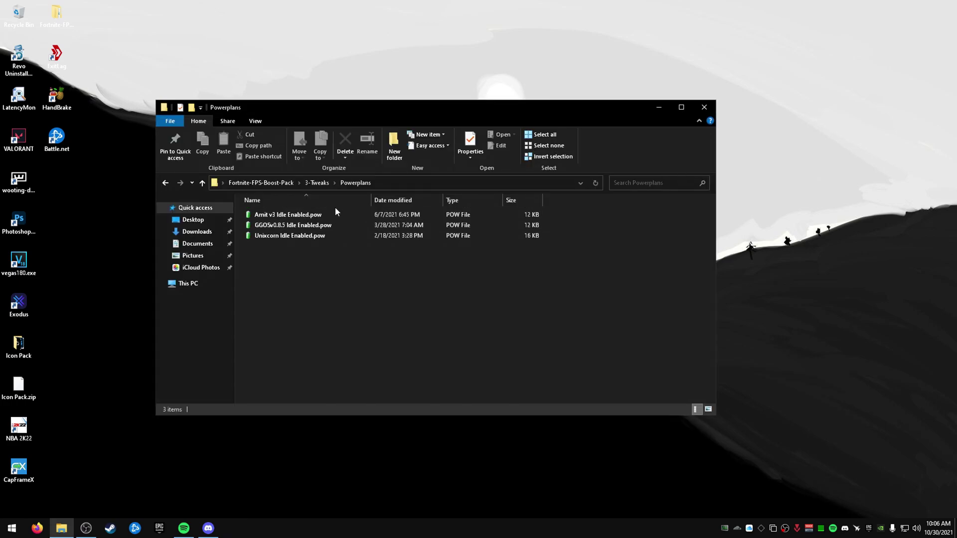
Look over the three power plan files in the Powerplans folder and return to the 3-Tweaks folder.
{"action": "key", "text": "ctrl+a"}
{"action": "left_click", "coordinate": [391, 253]}
{"action": "left_click", "coordinate": [316, 184]}
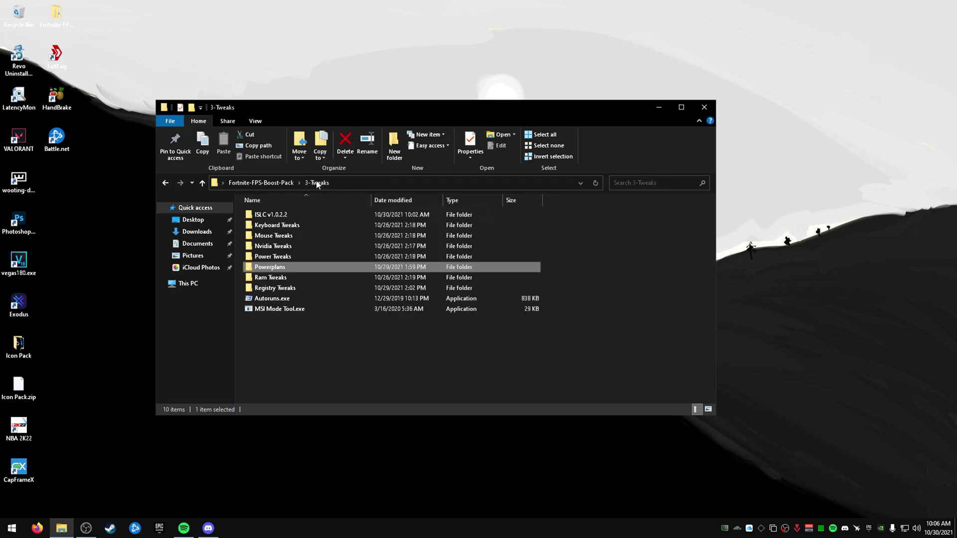
Open the Ram Tweaks folder, point out 16GB Ram.reg among the memory-size registry files, and return to 3-Tweaks.
{"action": "left_click", "coordinate": [319, 278]}
{"action": "double_click", "coordinate": [319, 277]}
{"action": "key", "text": "ctrl+a"}
{"action": "left_click", "coordinate": [325, 291]}
{"action": "left_click", "coordinate": [279, 259]}
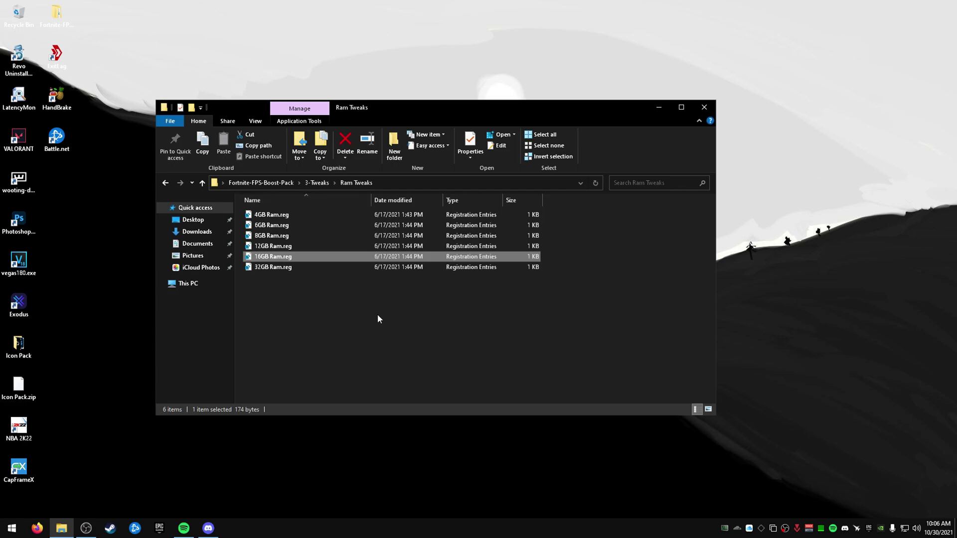
{"action": "left_click", "coordinate": [317, 183]}
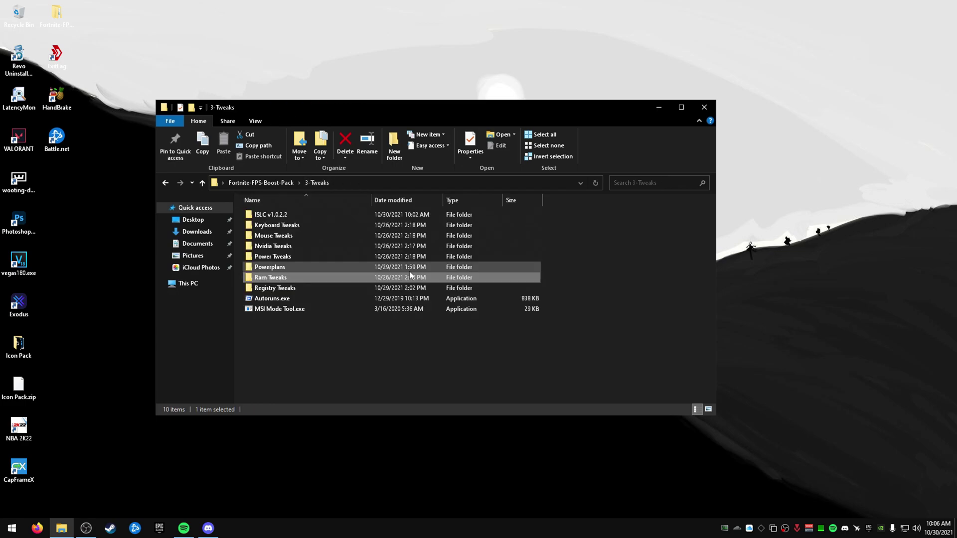
Open the Registry Tweaks folder and look over its registry files, briefly maximizing and restoring the window.
{"action": "double_click", "coordinate": [348, 289]}
{"action": "mouse_move", "coordinate": [347, 391]}
{"action": "left_mouse_down"}
{"action": "mouse_move", "coordinate": [317, 277]}
{"action": "mouse_move", "coordinate": [316, 210]}
{"action": "mouse_move", "coordinate": [336, 381]}
{"action": "mouse_move", "coordinate": [310, 184]}
{"action": "mouse_move", "coordinate": [352, 389]}
{"action": "mouse_move", "coordinate": [314, 225]}
{"action": "mouse_move", "coordinate": [295, 296]}
{"action": "mouse_move", "coordinate": [314, 404]}
{"action": "mouse_move", "coordinate": [343, 382]}
{"action": "left_mouse_up"}
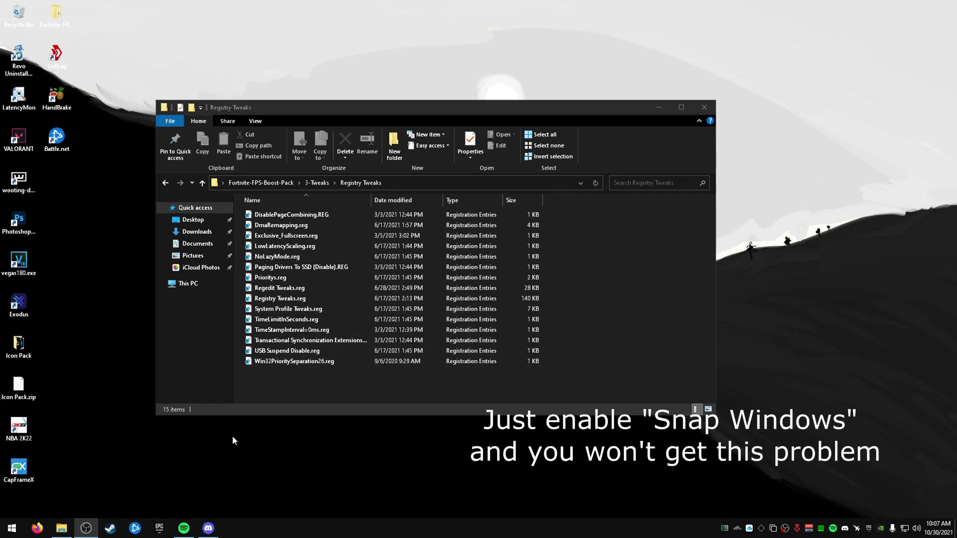
{"action": "double_click", "coordinate": [415, 107]}
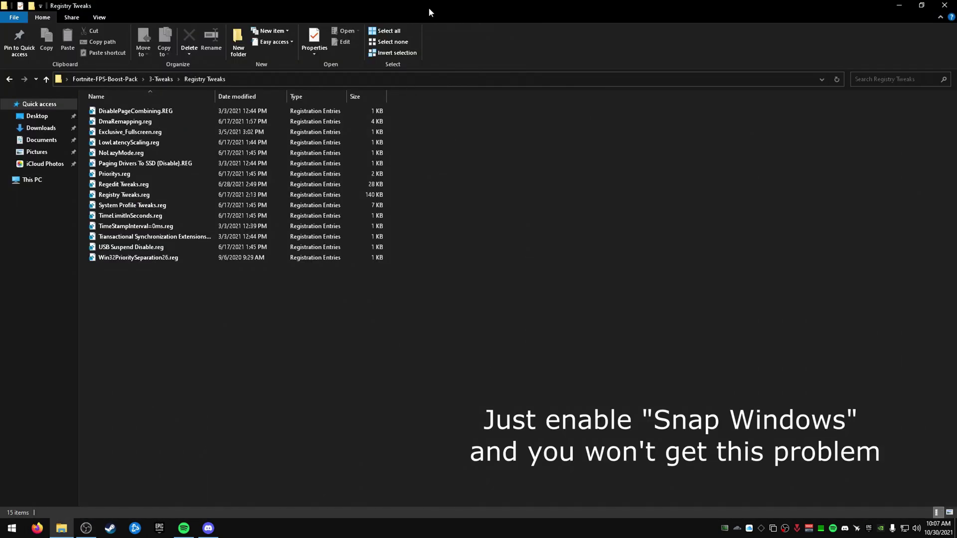
{"action": "left_click", "coordinate": [922, 5]}
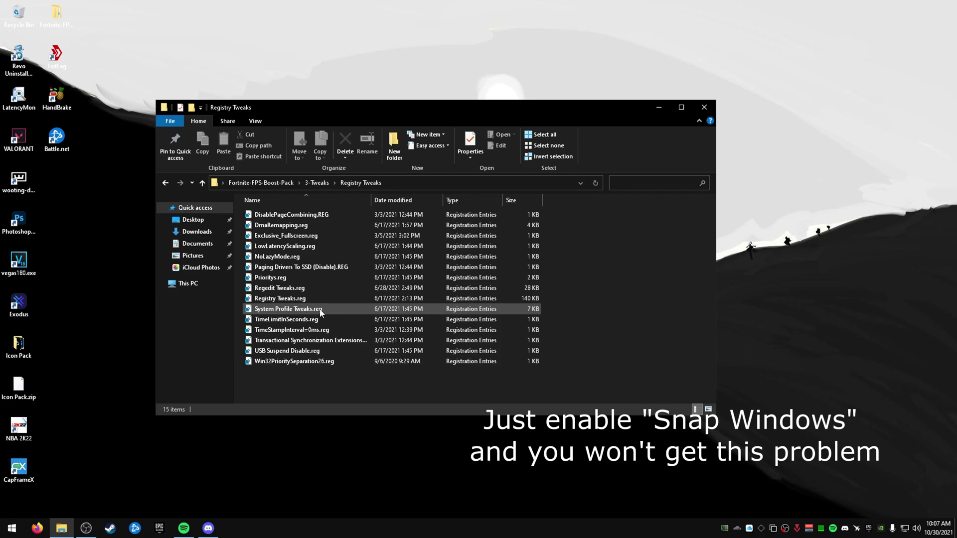
Go back to the 3-Tweaks folder, launch Autoruns.exe and maximize its window.
{"action": "left_click", "coordinate": [351, 333]}
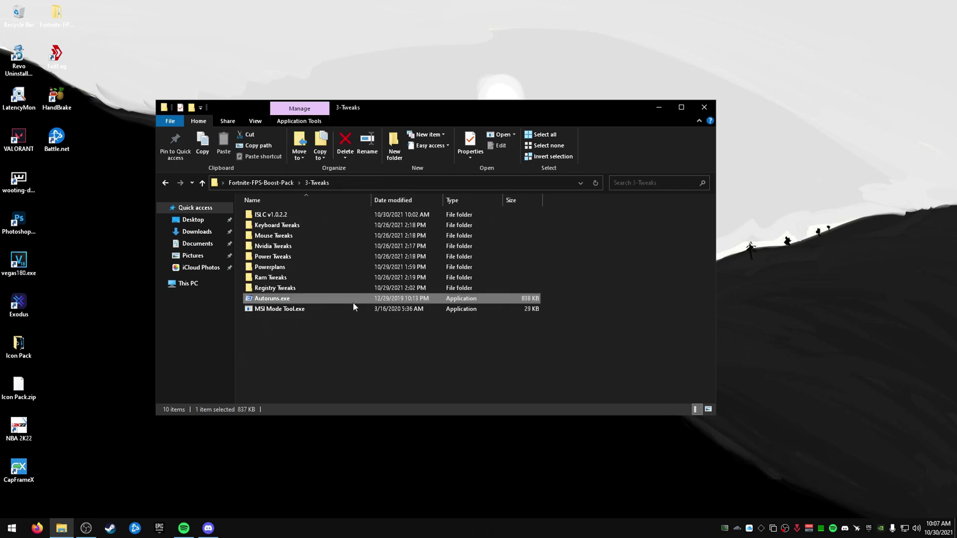
{"action": "key", "text": "Return"}
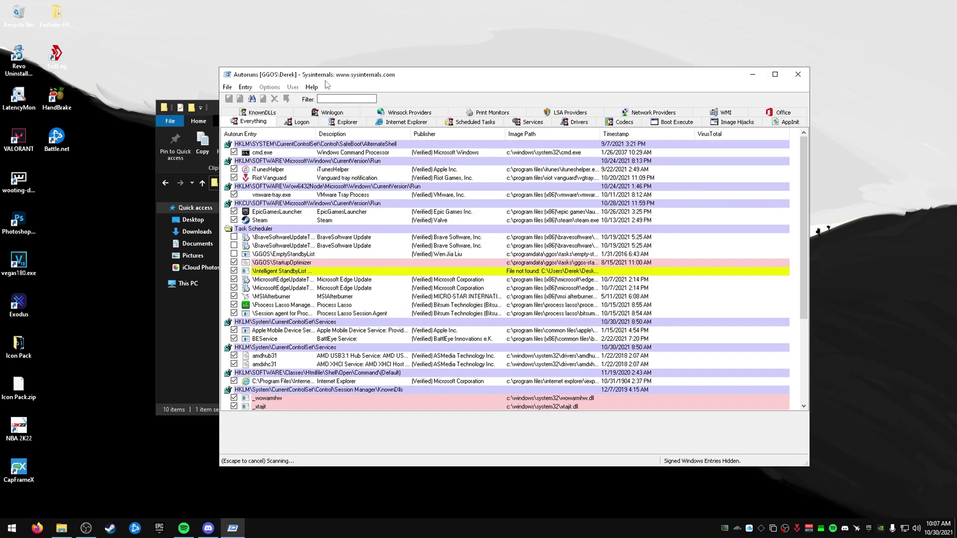
{"action": "double_click", "coordinate": [327, 76]}
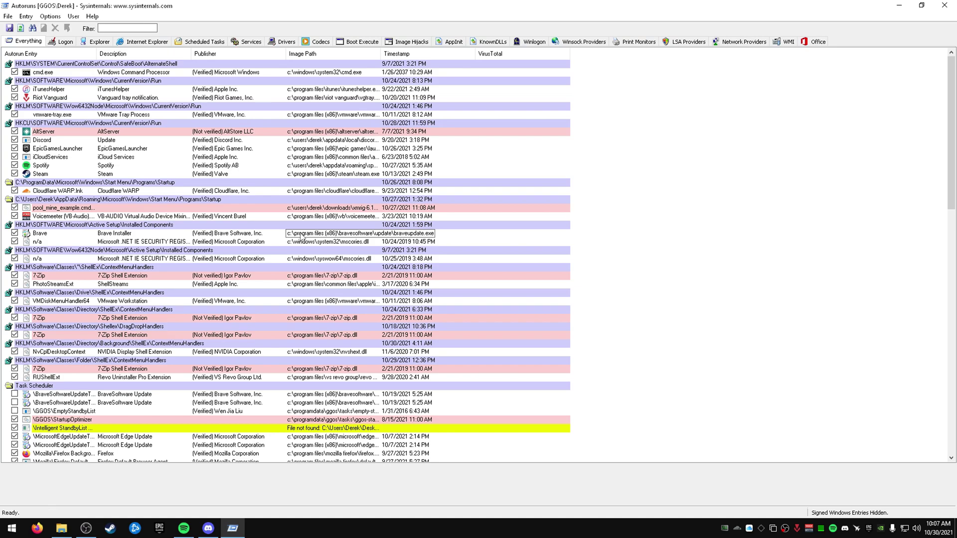
Open Task Manager, examine which programs are enabled or disabled at startup, and close it.
{"action": "right_click", "coordinate": [472, 528]}
{"action": "left_click", "coordinate": [498, 488]}
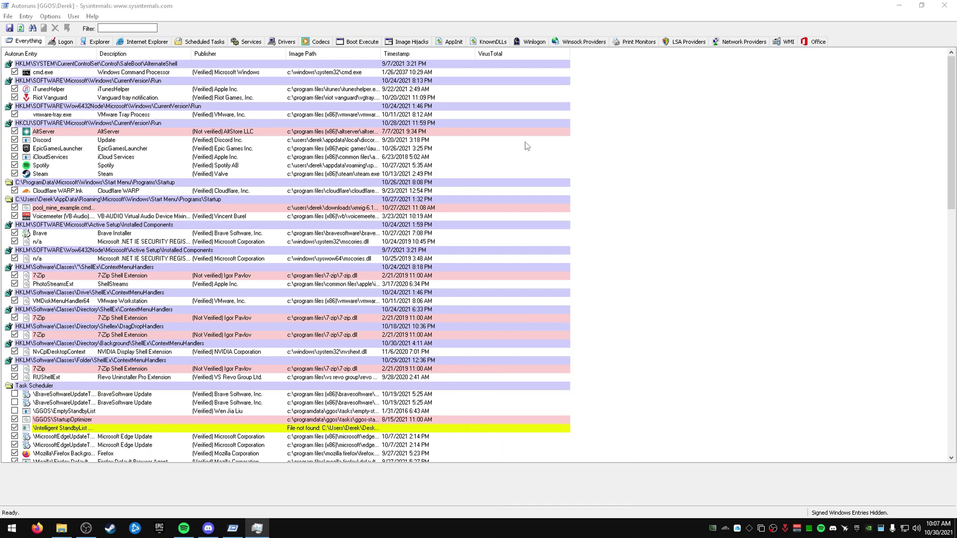
{"action": "left_click", "coordinate": [546, 158]}
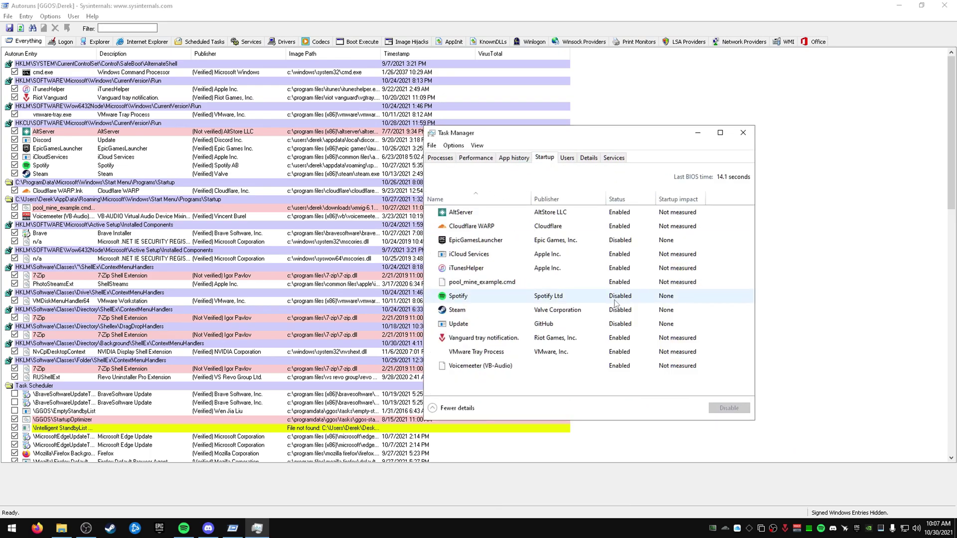
{"action": "left_click", "coordinate": [743, 133]}
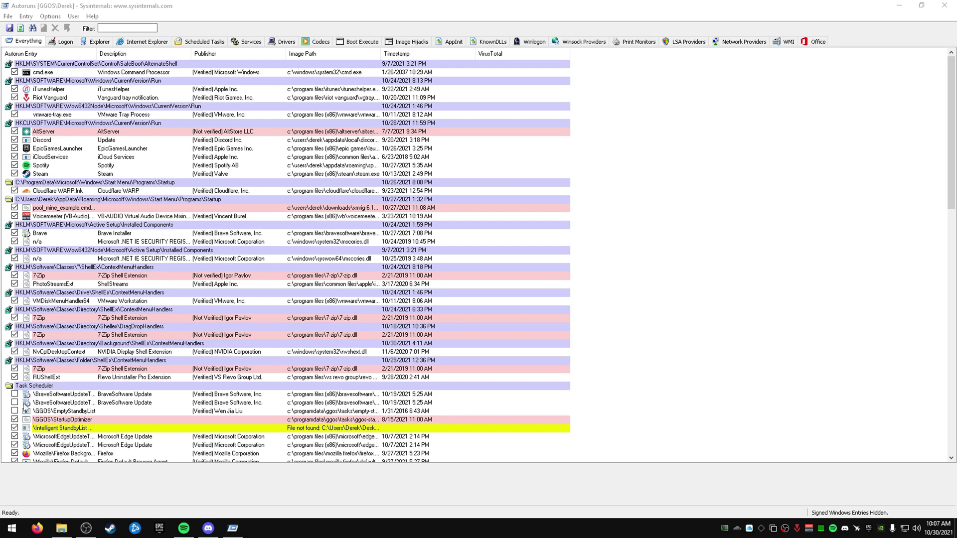
Disable both Microsoft Edge Update scheduled tasks and the Firefox Default Browser Agent task in Autoruns, after checking the BraveSoftware update entries.
{"action": "left_click", "coordinate": [40, 394]}
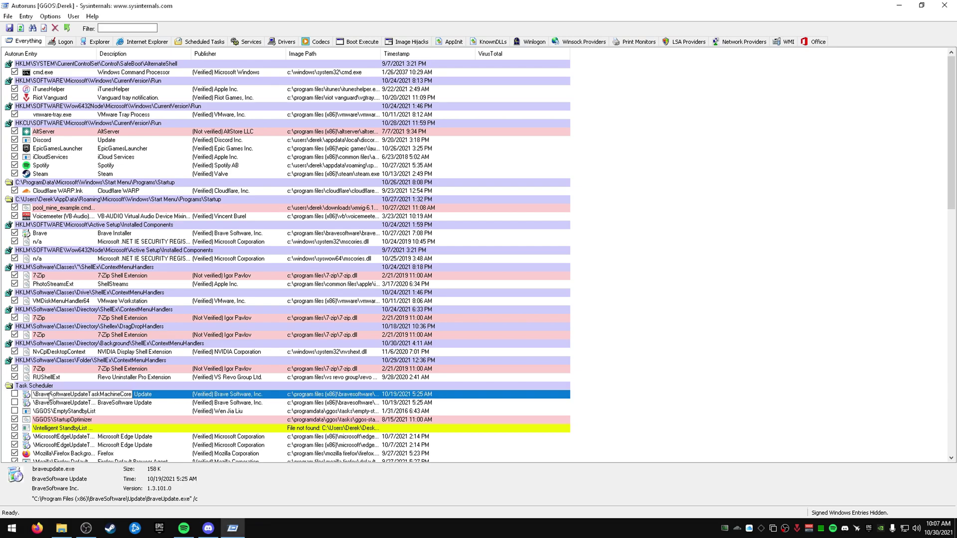
{"action": "left_click", "coordinate": [74, 403]}
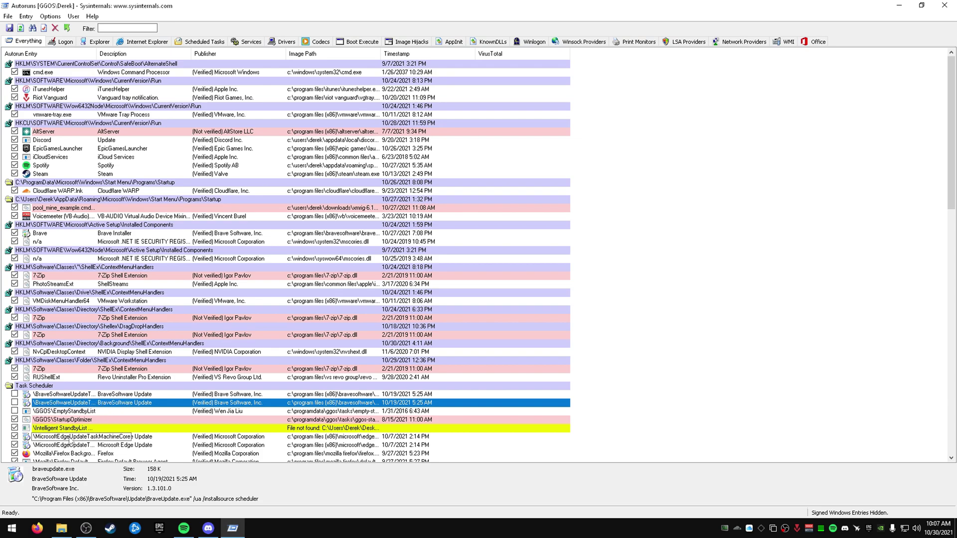
{"action": "scroll", "coordinate": [72, 439], "scroll_direction": "down", "scroll_amount": 2}
{"action": "left_click", "coordinate": [15, 385]}
{"action": "left_click", "coordinate": [14, 394]}
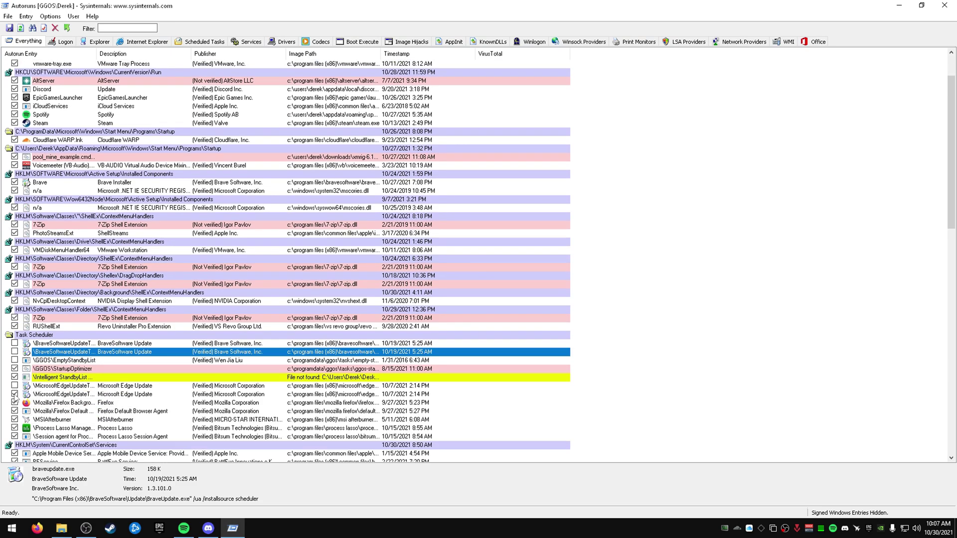
{"action": "left_click", "coordinate": [14, 412]}
Look through the remaining autorun entries down to the end of the list and close Autoruns.
{"action": "scroll", "coordinate": [62, 435], "scroll_direction": "down", "scroll_amount": 3}
{"action": "scroll", "coordinate": [62, 435], "scroll_direction": "down", "scroll_amount": 20}
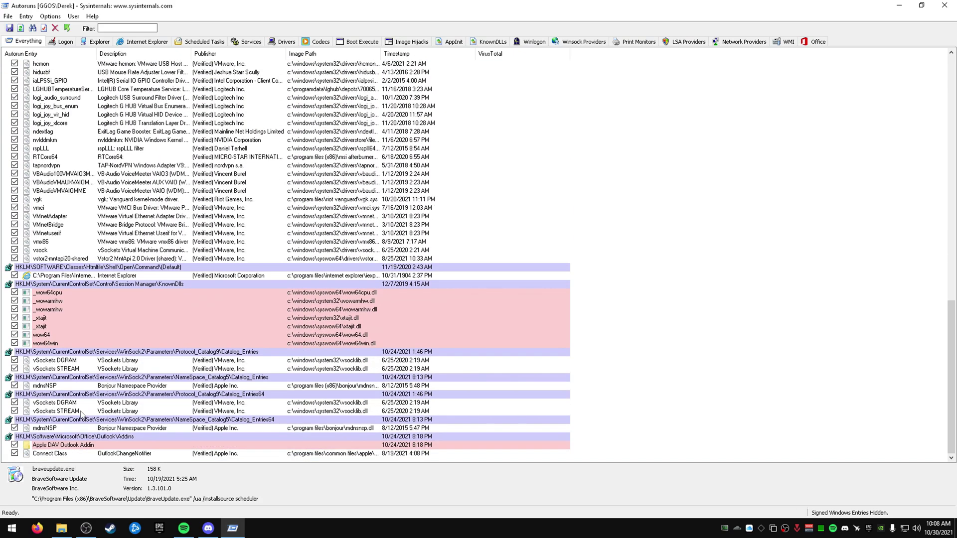
{"action": "scroll", "coordinate": [82, 414], "scroll_direction": "up", "scroll_amount": 20}
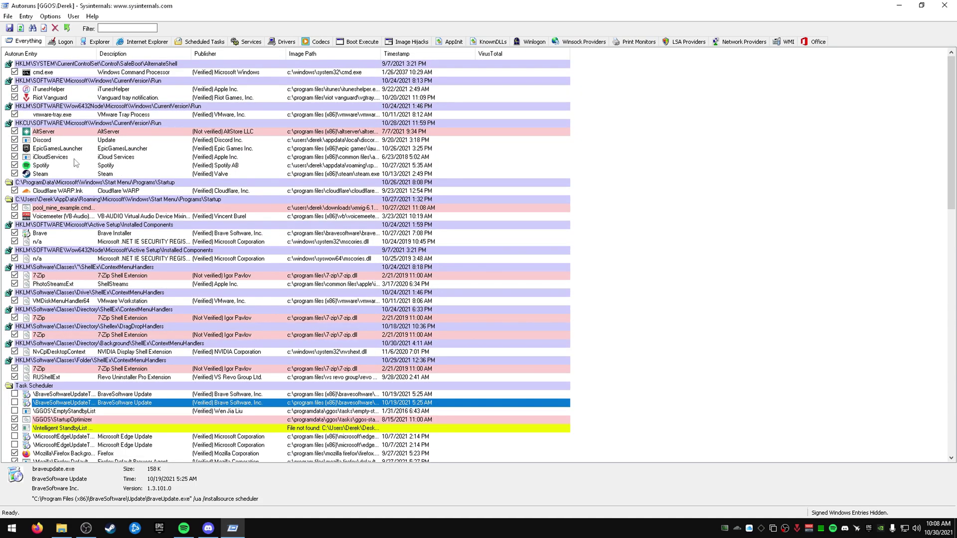
{"action": "left_click", "coordinate": [945, 6]}
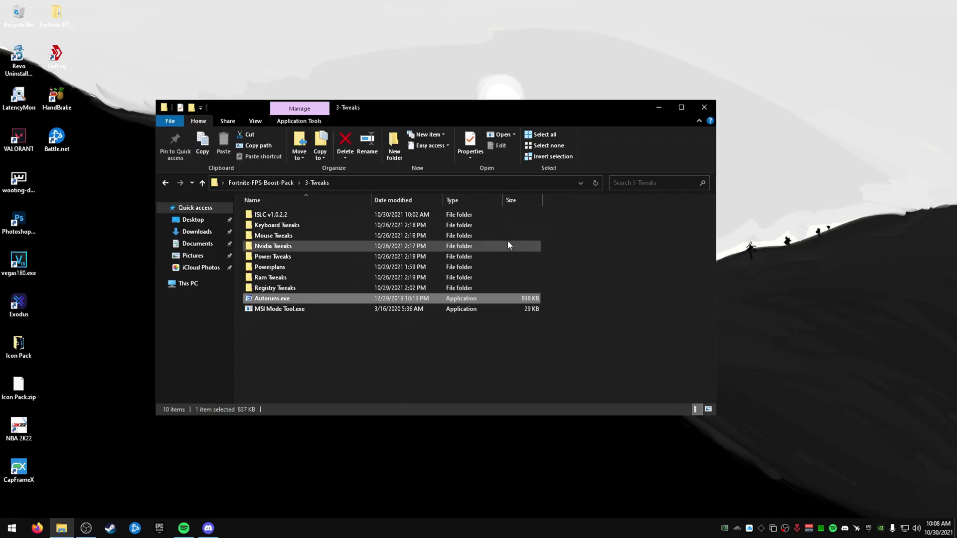
Launch MSI Mode Tool.exe from the 3-Tweaks folder.
{"action": "left_click", "coordinate": [414, 310]}
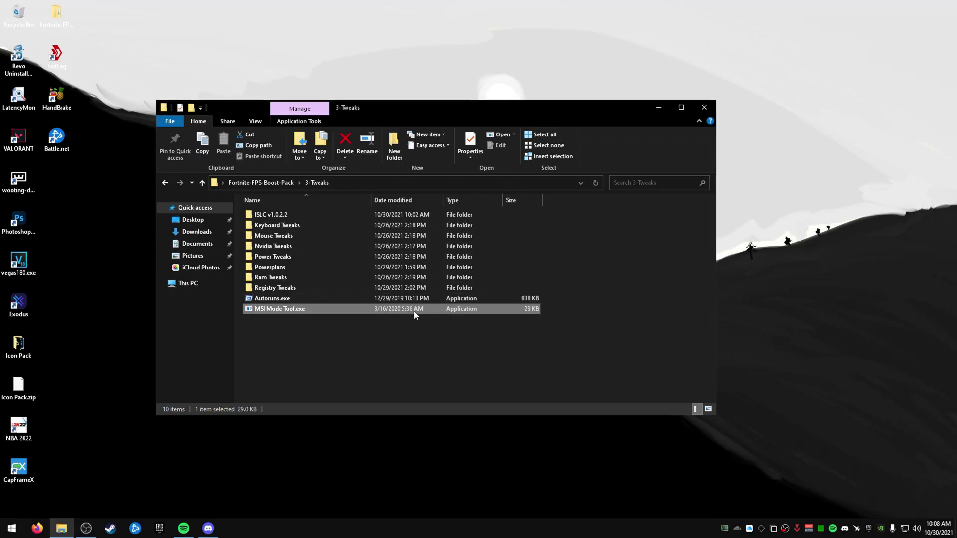
{"action": "right_click", "coordinate": [325, 307]}
{"action": "left_click", "coordinate": [301, 313]}
{"action": "right_click", "coordinate": [301, 312]}
{"action": "left_click", "coordinate": [361, 106]}
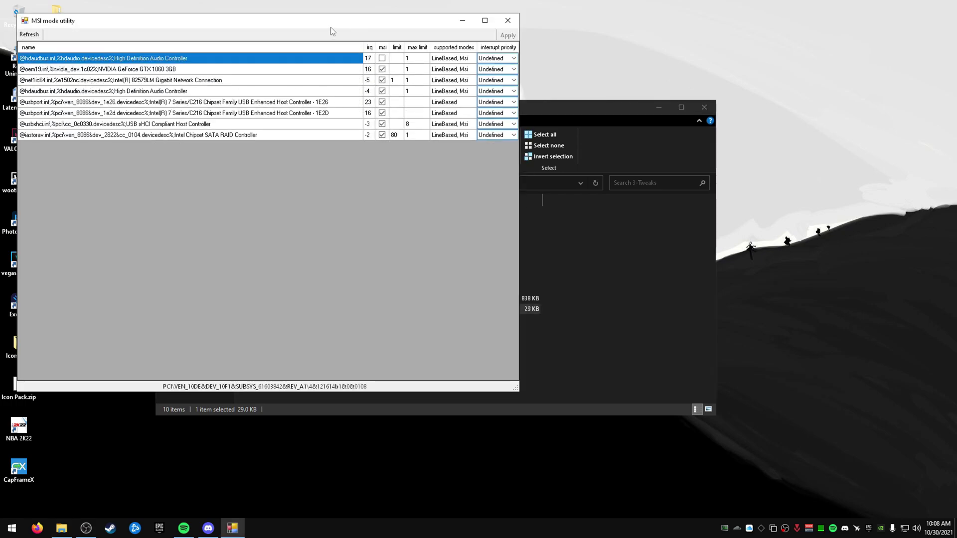
Check the MSI setting of the first High Definition Audio Controller and select the NVIDIA GeForce GTX 1060 3GB entry.
{"action": "left_click_drag", "start_coordinate": [329, 26], "coordinate": [493, 80]}
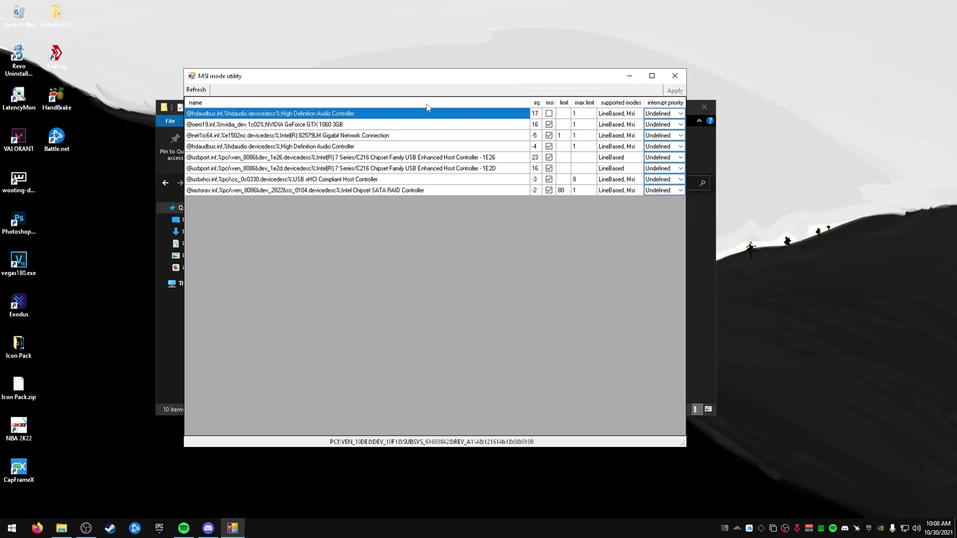
{"action": "left_click", "coordinate": [549, 114]}
{"action": "left_click", "coordinate": [548, 113]}
{"action": "left_click", "coordinate": [351, 136]}
{"action": "left_click", "coordinate": [341, 126]}
{"action": "left_click", "coordinate": [355, 137]}
{"action": "left_click", "coordinate": [322, 127]}
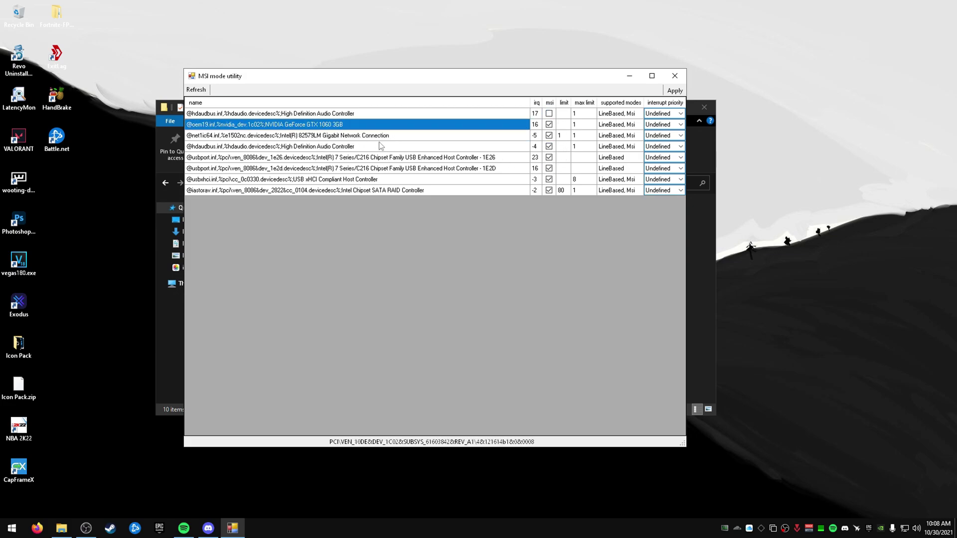
Check that MSI mode is ticked for the NVIDIA GeForce GTX 1060 3GB, and close the MSI mode utility.
{"action": "key", "text": "Down"}
{"action": "key", "text": "Down"}
{"action": "key", "text": "Up"}
{"action": "key", "text": "Up"}
{"action": "left_click", "coordinate": [549, 125]}
{"action": "left_click", "coordinate": [550, 126]}
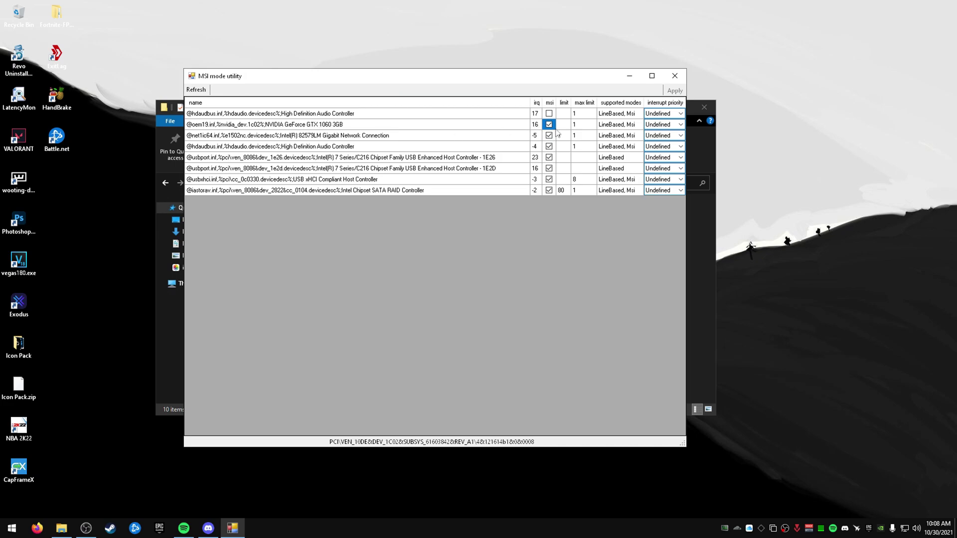
{"action": "left_click", "coordinate": [538, 127]}
{"action": "left_click", "coordinate": [352, 126]}
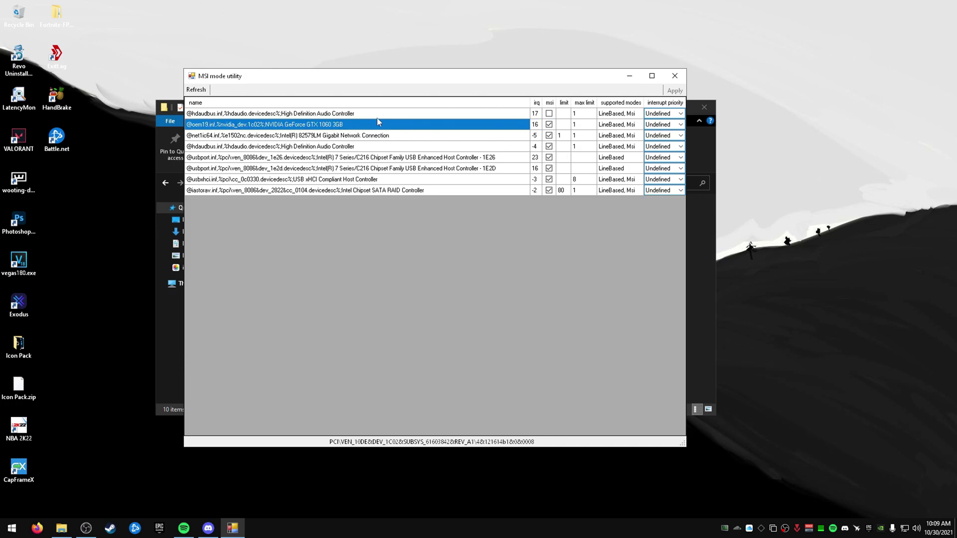
{"action": "left_click", "coordinate": [550, 126]}
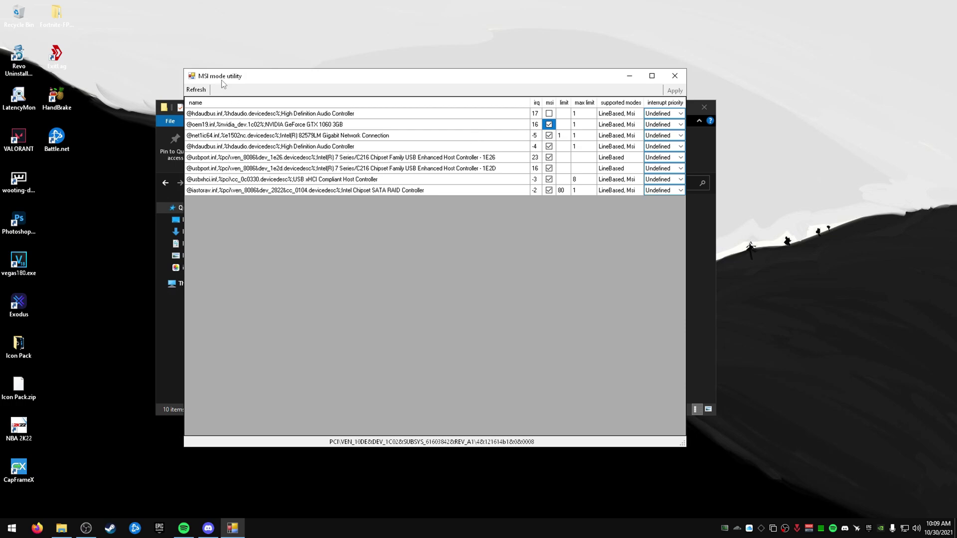
{"action": "left_click", "coordinate": [357, 125]}
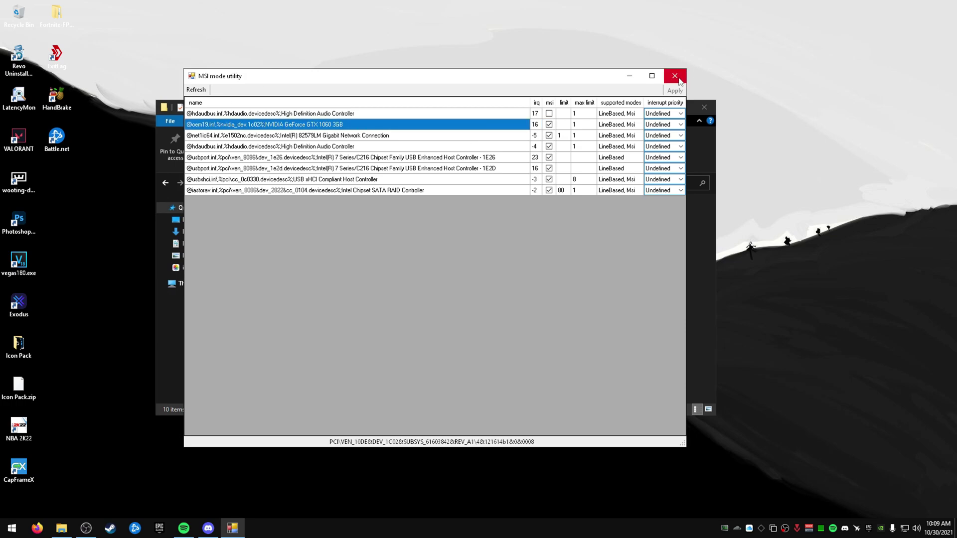
{"action": "left_click", "coordinate": [678, 79]}
Follow the shortcut in 4-Delete FortniteGame Folder, select the FortniteGame folder in AppData\Local, and close the file window.
{"action": "left_click", "coordinate": [256, 183]}
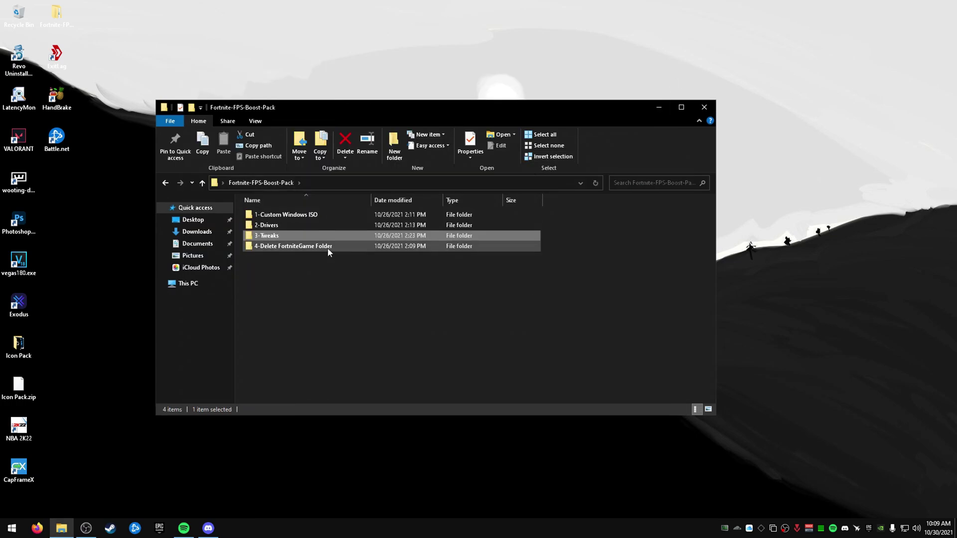
{"action": "double_click", "coordinate": [326, 248]}
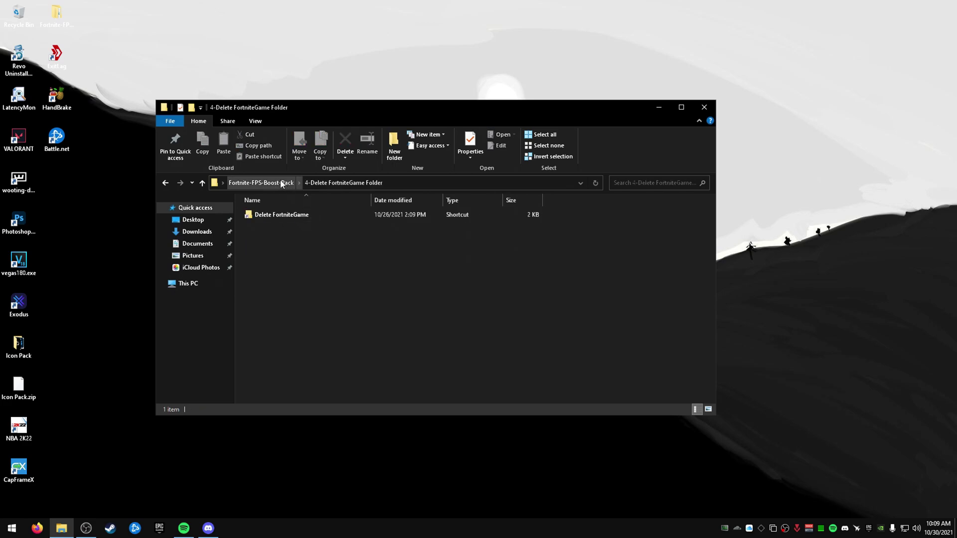
{"action": "double_click", "coordinate": [294, 215]}
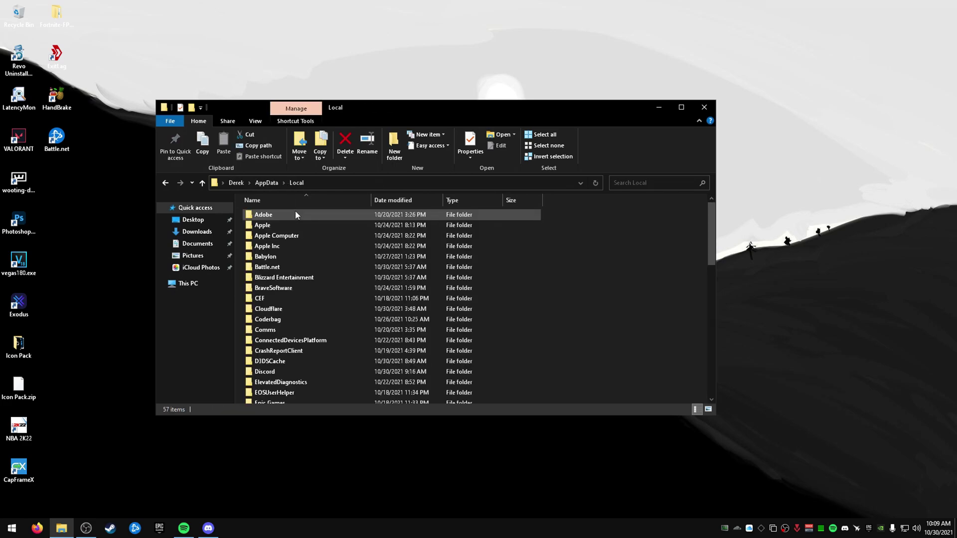
{"action": "left_click", "coordinate": [256, 183]}
{"action": "double_click", "coordinate": [165, 183]}
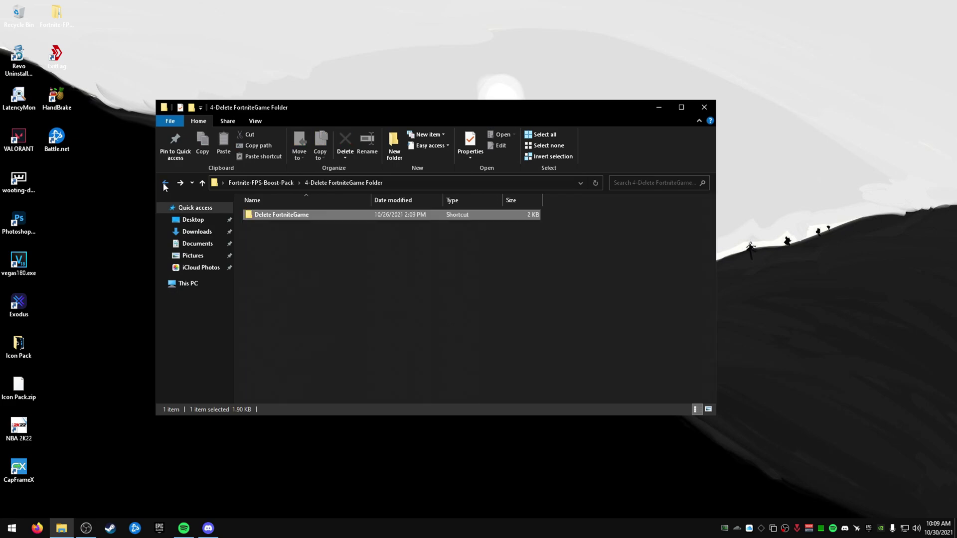
{"action": "double_click", "coordinate": [286, 216]}
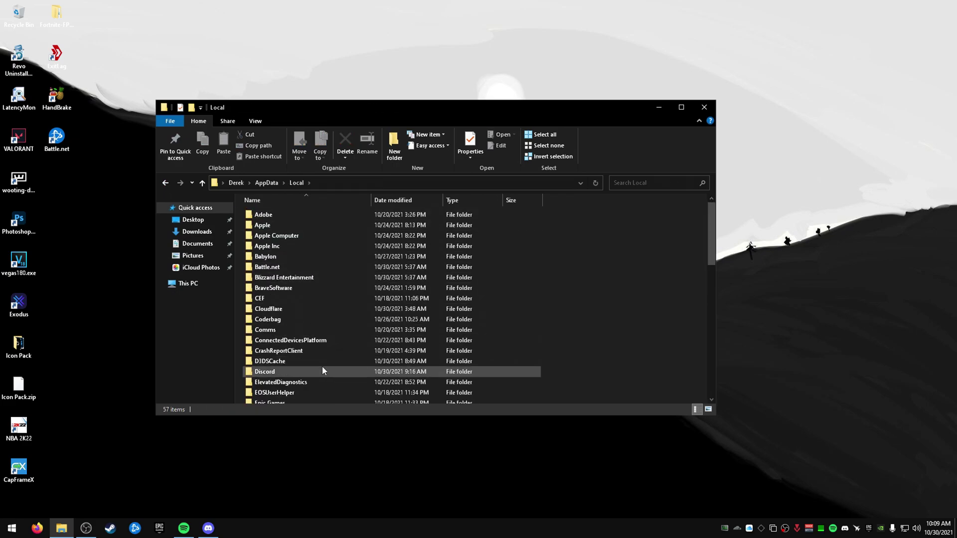
{"action": "scroll", "coordinate": [323, 367], "scroll_direction": "down", "scroll_amount": 2}
{"action": "left_click", "coordinate": [302, 389]}
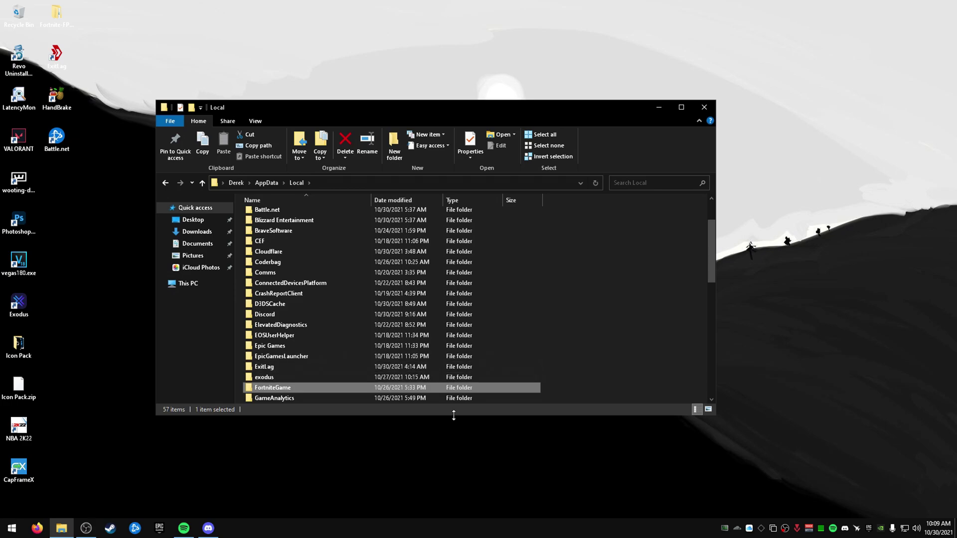
{"action": "left_click", "coordinate": [165, 183]}
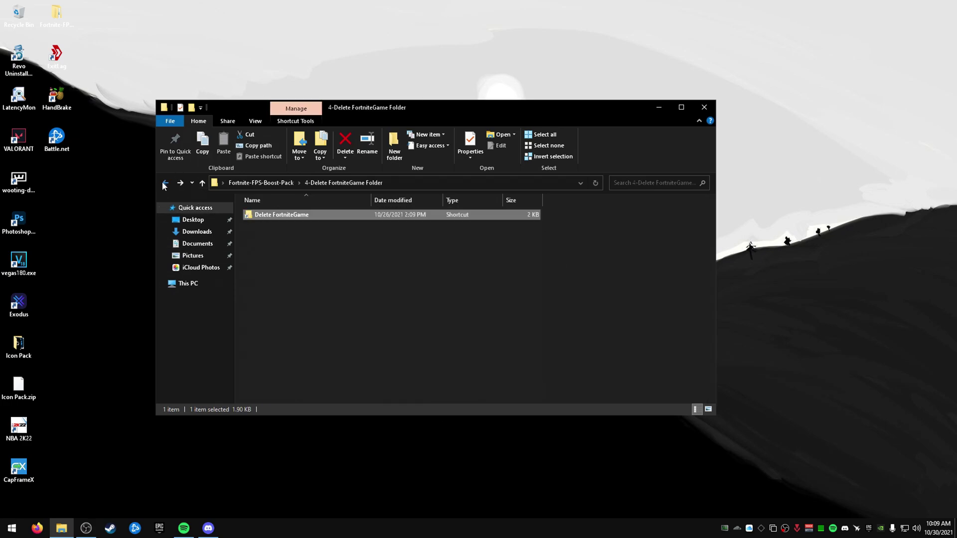
{"action": "left_click", "coordinate": [705, 107]}
Open the folder C:\Program Files\Epic Games\Fortnite\FortniteGame\Binaries\Win64.
{"action": "left_click", "coordinate": [62, 528]}
{"action": "double_click", "coordinate": [379, 222]}
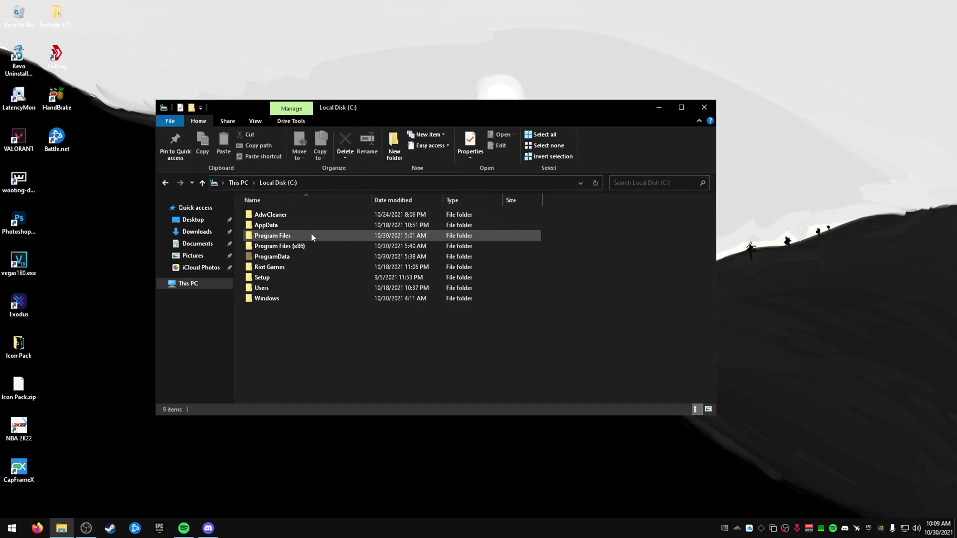
{"action": "double_click", "coordinate": [309, 244]}
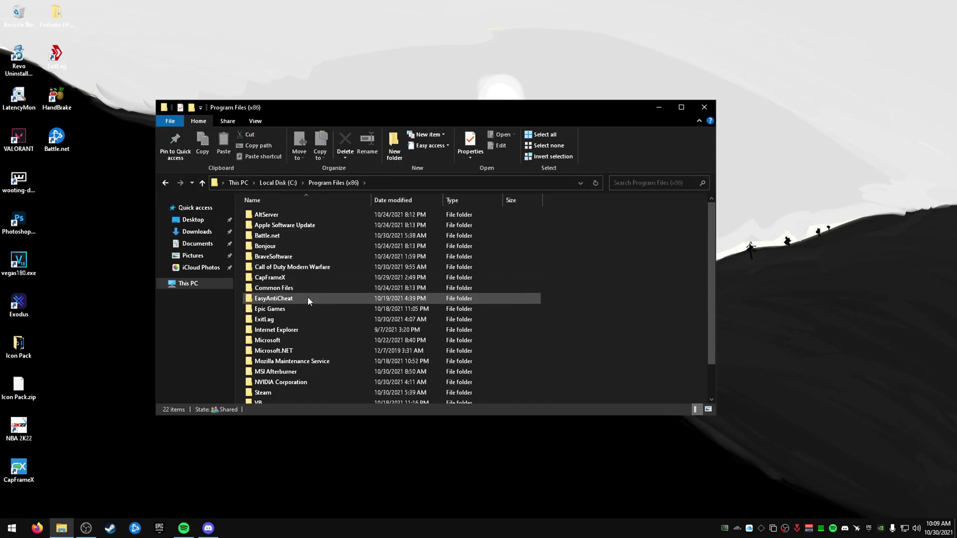
{"action": "double_click", "coordinate": [304, 309]}
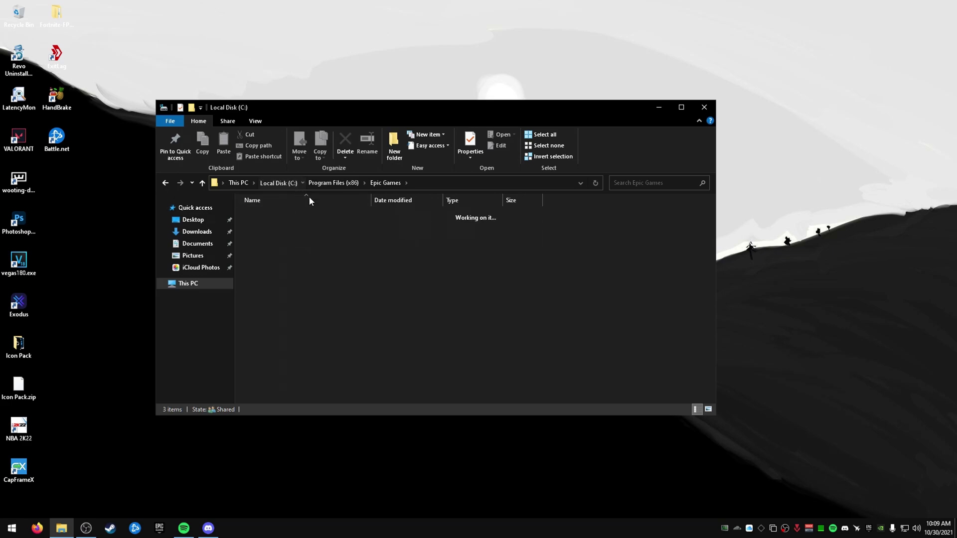
{"action": "left_click", "coordinate": [299, 189]}
{"action": "double_click", "coordinate": [300, 231]}
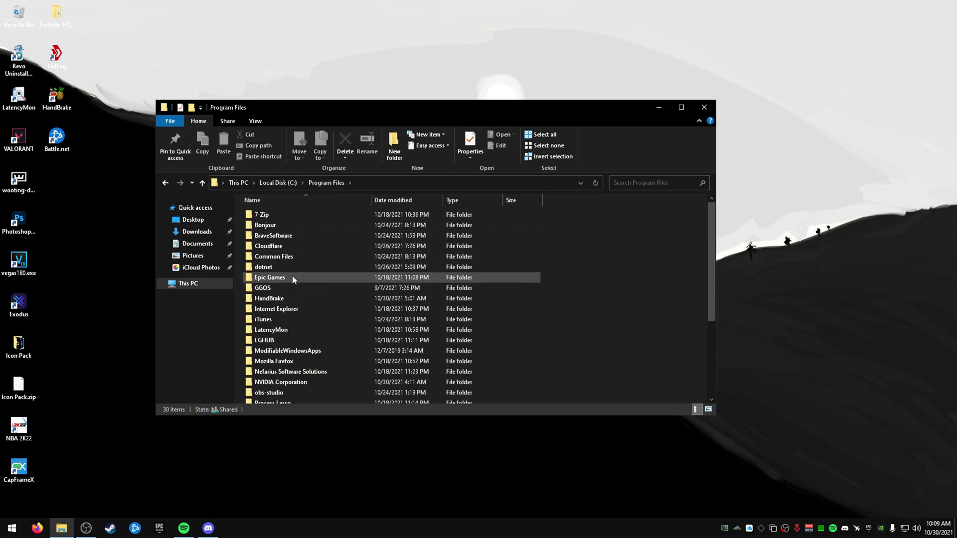
{"action": "double_click", "coordinate": [292, 277]}
{"action": "double_click", "coordinate": [279, 218]}
{"action": "double_click", "coordinate": [295, 235]}
{"action": "double_click", "coordinate": [289, 215]}
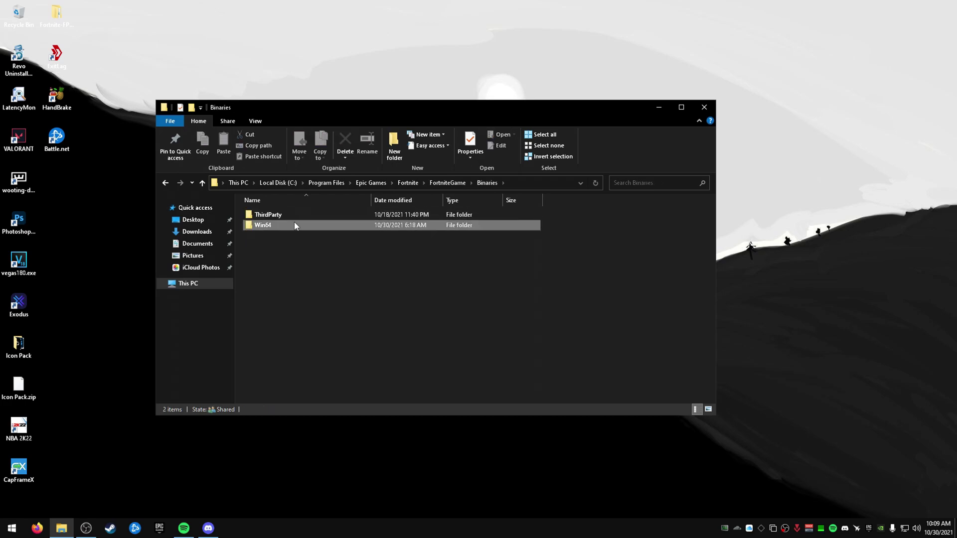
{"action": "double_click", "coordinate": [308, 225]}
Disable fullscreen optimizations in the compatibility properties of FortniteClient-Win64-Shipping.exe.
{"action": "scroll", "coordinate": [465, 308], "scroll_direction": "down", "scroll_amount": 5}
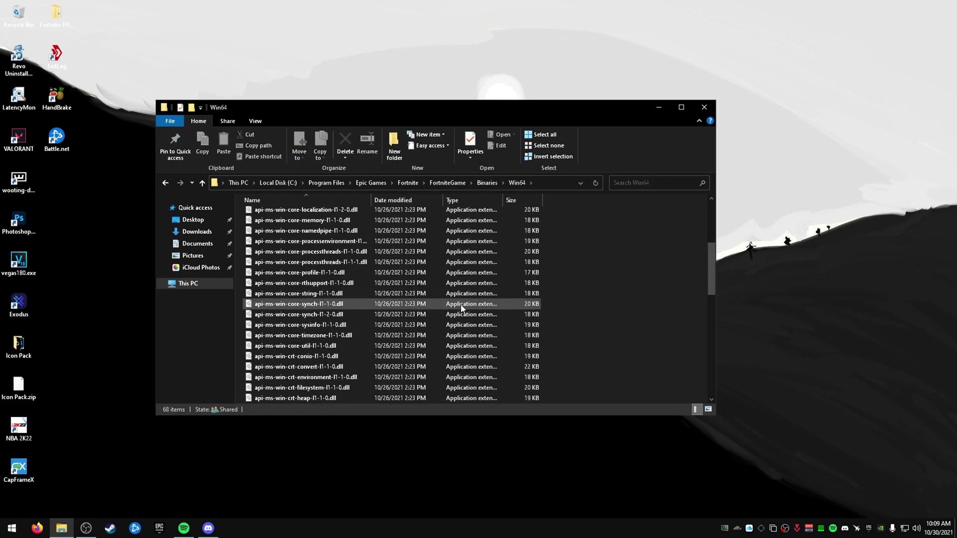
{"action": "scroll", "coordinate": [465, 309], "scroll_direction": "down", "scroll_amount": 9}
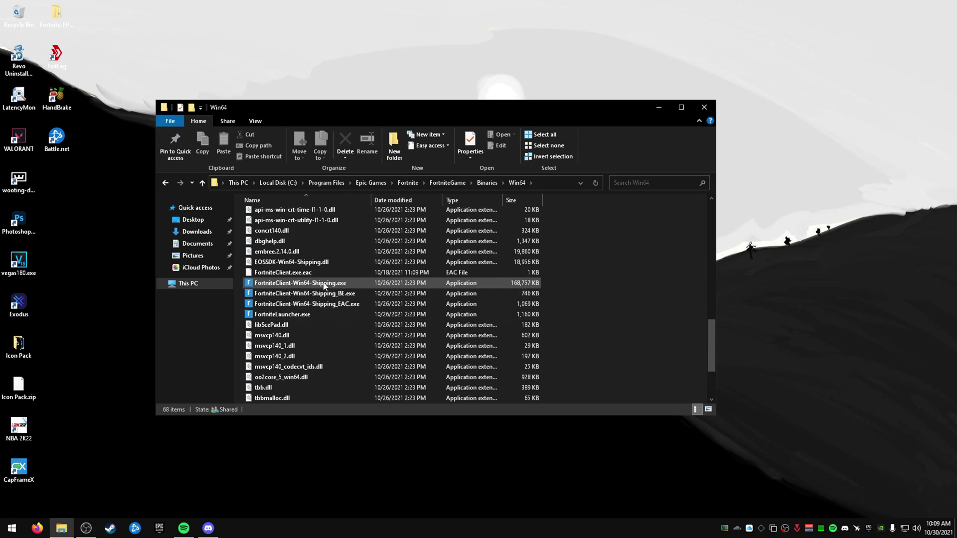
{"action": "right_click", "coordinate": [324, 286]}
{"action": "left_click", "coordinate": [376, 490]}
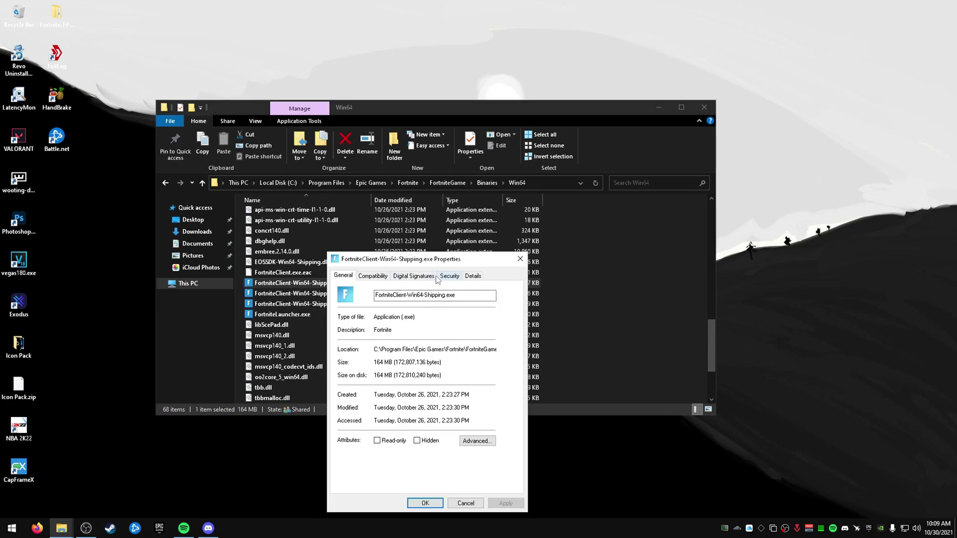
{"action": "left_click", "coordinate": [373, 275]}
{"action": "left_click", "coordinate": [374, 422]}
{"action": "left_click", "coordinate": [505, 503]}
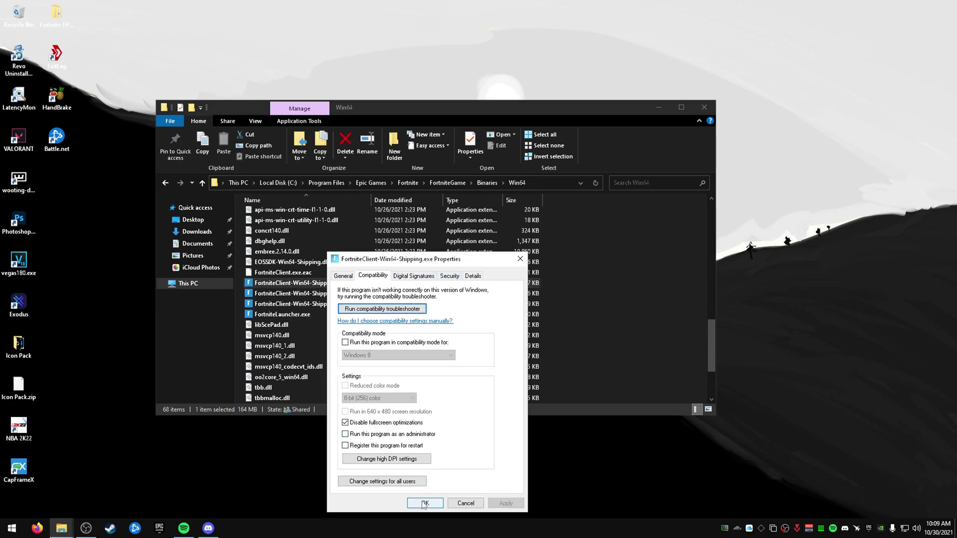
{"action": "left_click", "coordinate": [425, 503]}
Disable fullscreen optimizations in the compatibility properties of FortniteClient-Win64-Shipping_BE.exe.
{"action": "right_click", "coordinate": [438, 293]}
{"action": "left_click", "coordinate": [464, 503]}
{"action": "left_click", "coordinate": [357, 276]}
{"action": "left_click", "coordinate": [364, 424]}
{"action": "left_click", "coordinate": [410, 504]}
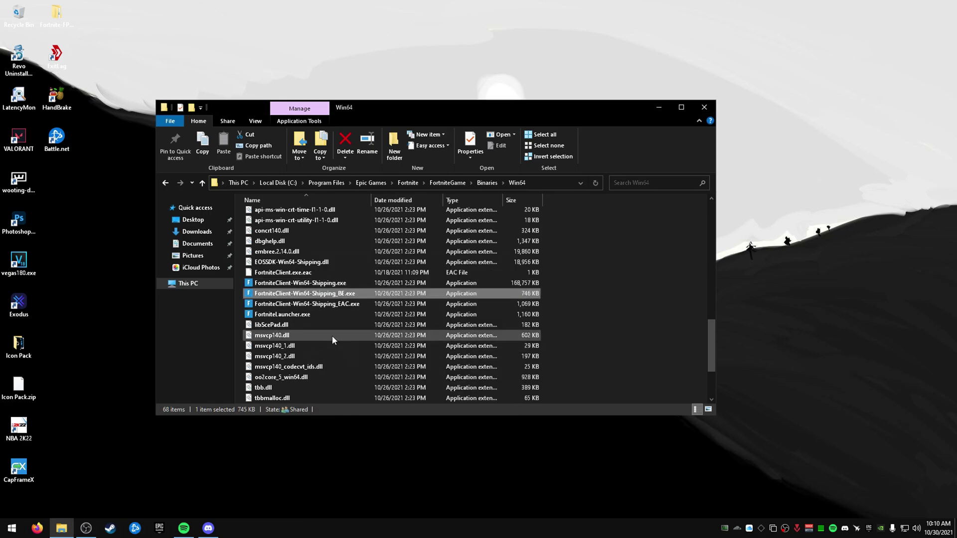
Disable fullscreen optimizations in the compatibility properties of FortniteClient-Win64-Shipping_EAC.exe.
{"action": "right_click", "coordinate": [379, 304]}
{"action": "left_click", "coordinate": [394, 284]}
{"action": "left_click", "coordinate": [374, 276]}
{"action": "left_click", "coordinate": [385, 425]}
{"action": "left_click", "coordinate": [426, 504]}
Disable fullscreen optimizations in the compatibility properties of FortniteLauncher.exe and close the Win64 folder.
{"action": "right_click", "coordinate": [334, 314]}
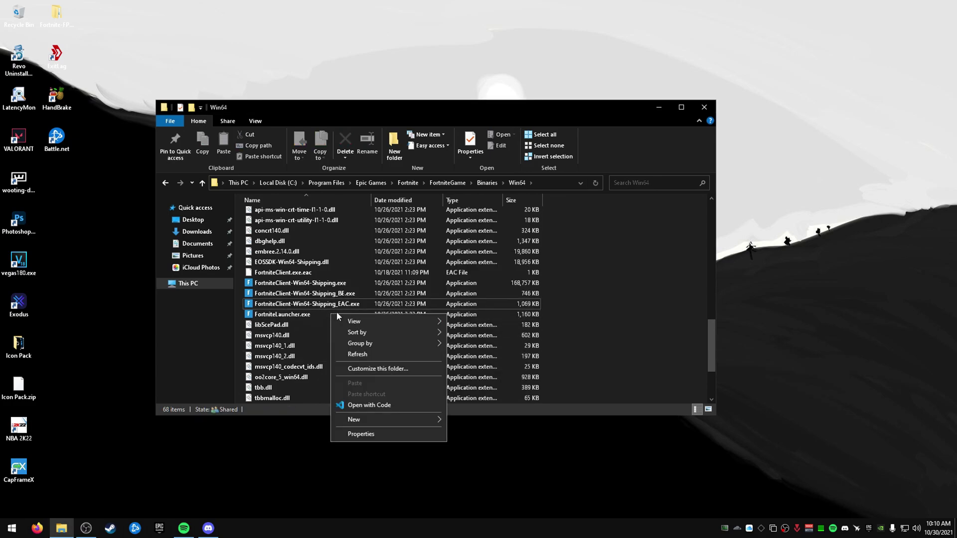
{"action": "left_click", "coordinate": [314, 315]}
{"action": "right_click", "coordinate": [334, 315]}
{"action": "left_click", "coordinate": [340, 311]}
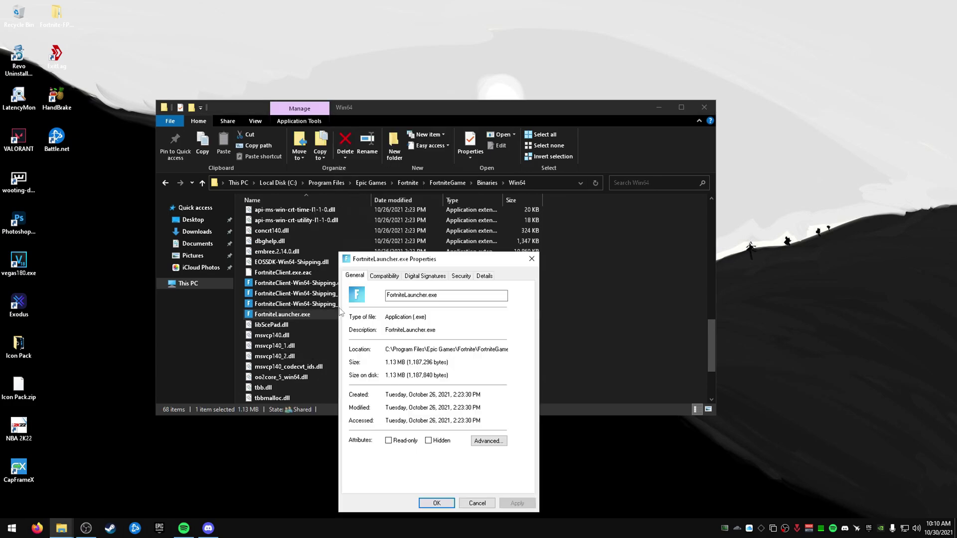
{"action": "left_click", "coordinate": [379, 277]}
{"action": "left_click", "coordinate": [399, 424]}
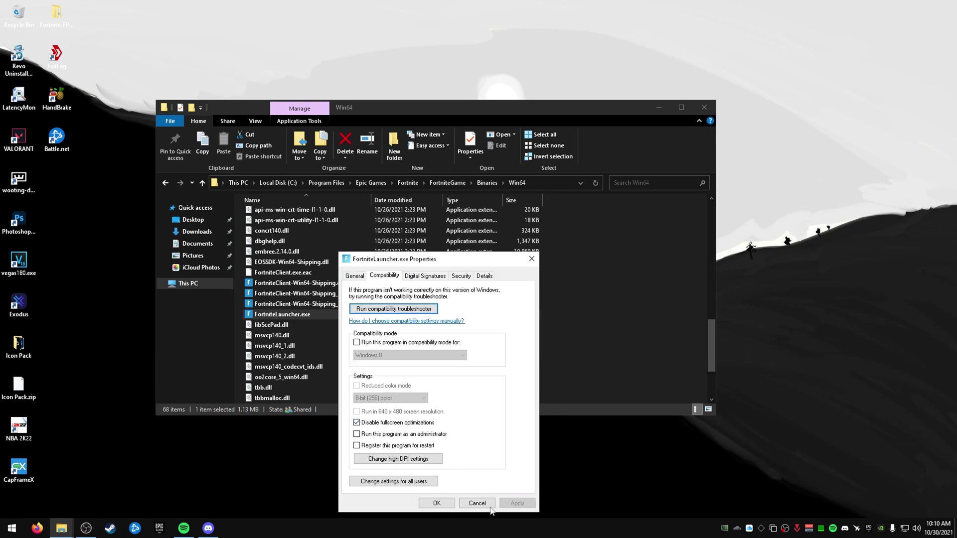
{"action": "left_click", "coordinate": [517, 504]}
{"action": "left_click", "coordinate": [437, 503]}
{"action": "left_click", "coordinate": [704, 108]}
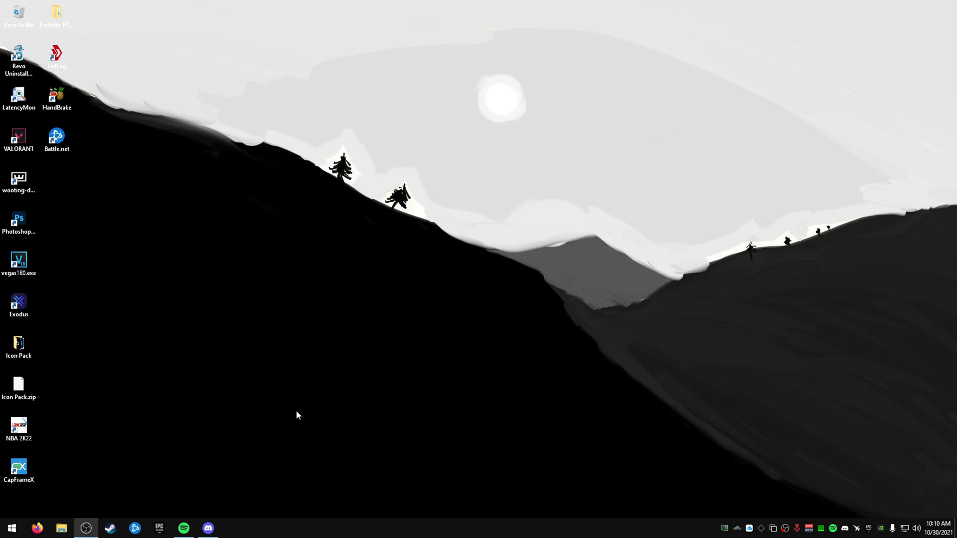
Open the gaming section of Windows Settings and check the Xbox Game Bar and Game Mode switches.
{"action": "left_click", "coordinate": [13, 529]}
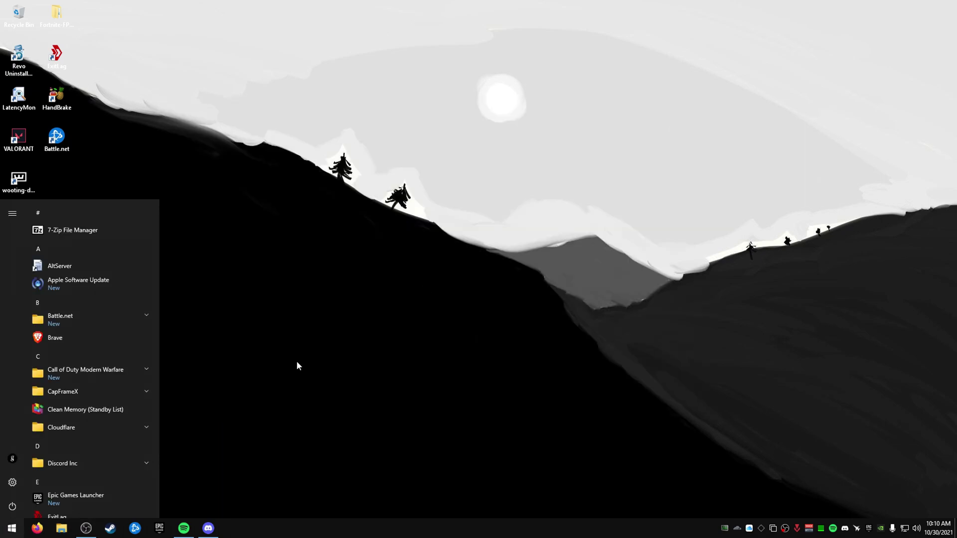
{"action": "left_click", "coordinate": [12, 482]}
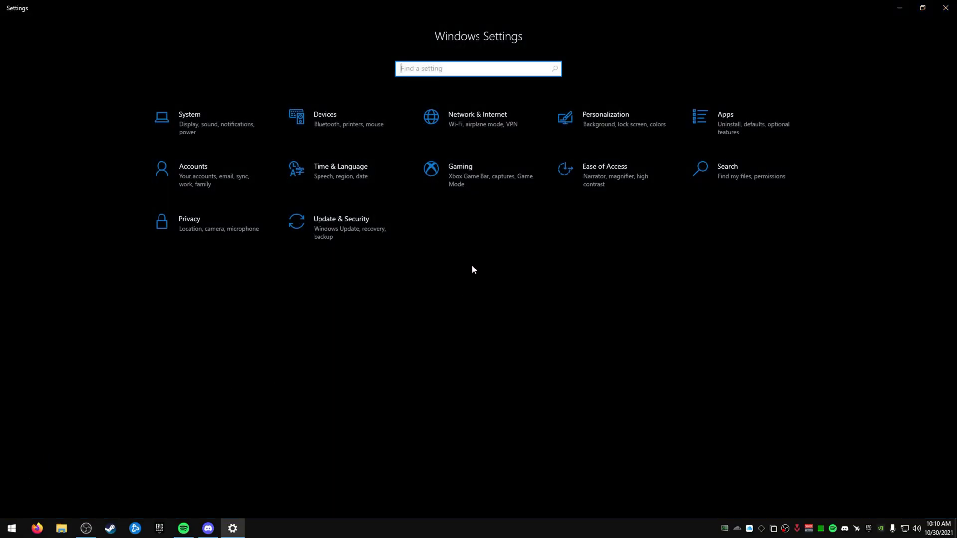
{"action": "left_click", "coordinate": [464, 178]}
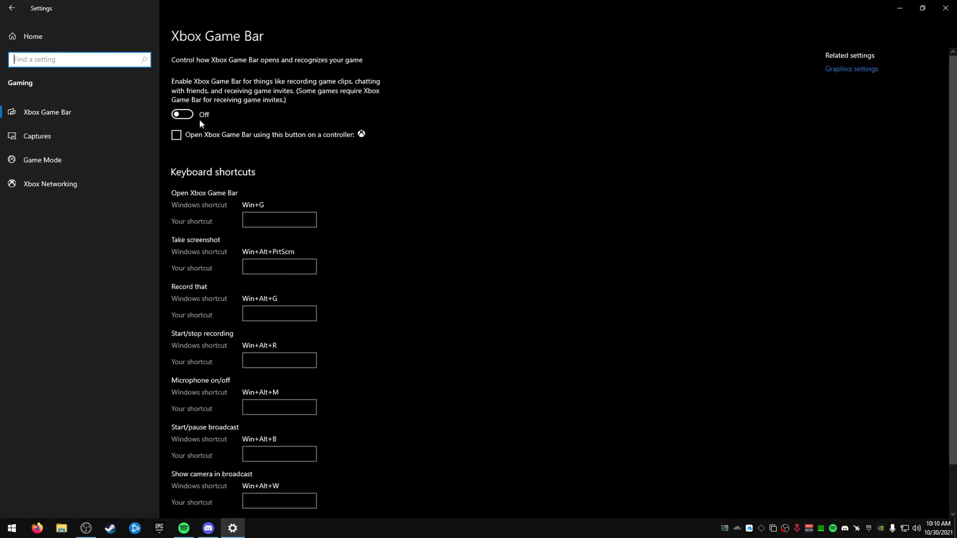
{"action": "left_click", "coordinate": [60, 160]}
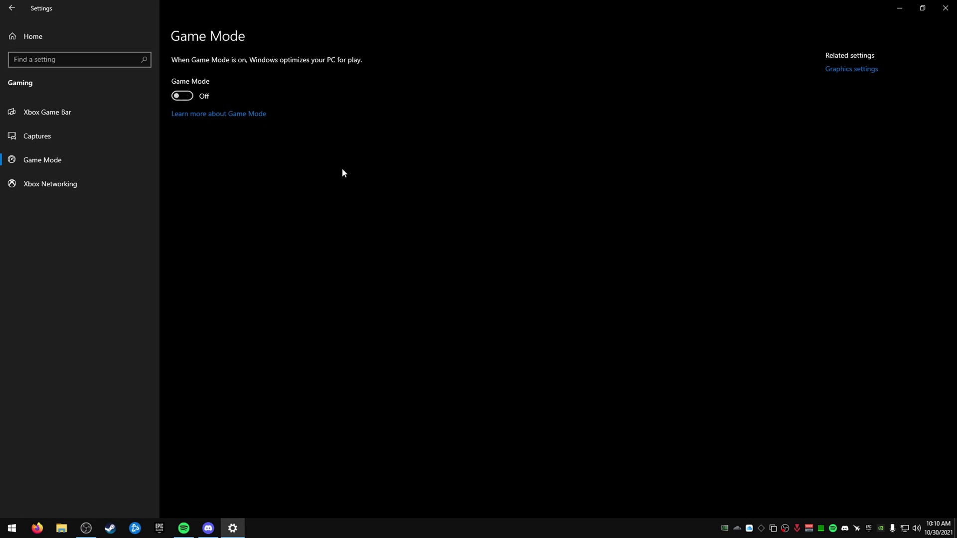
Open Graphics settings from the system display settings to check hardware-accelerated GPU scheduling.
{"action": "left_click", "coordinate": [11, 7]}
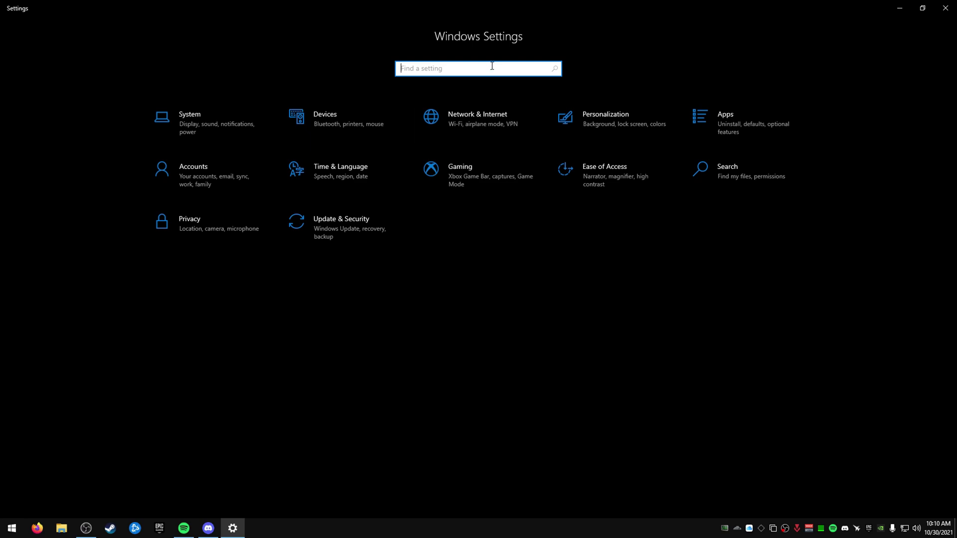
{"action": "left_click", "coordinate": [192, 112]}
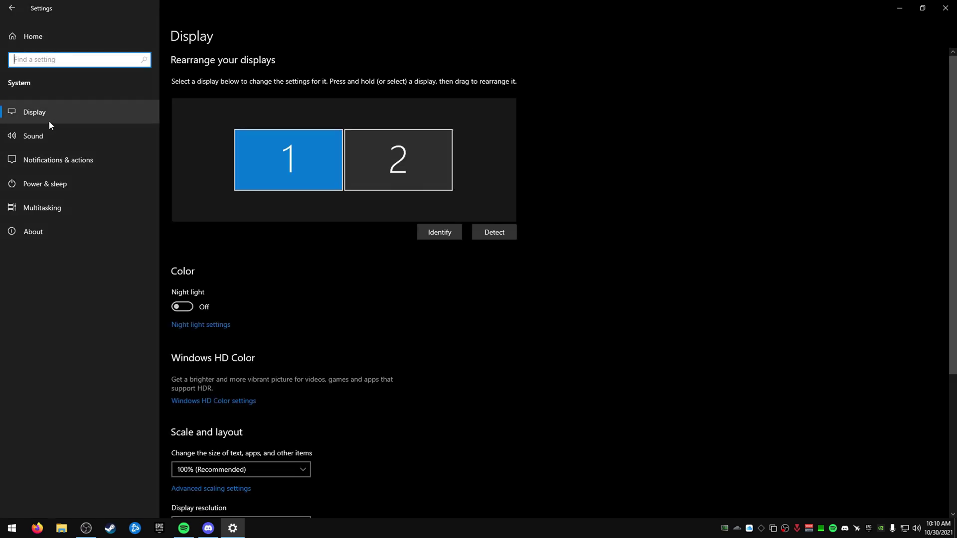
{"action": "scroll", "coordinate": [198, 360], "scroll_direction": "down", "scroll_amount": 5}
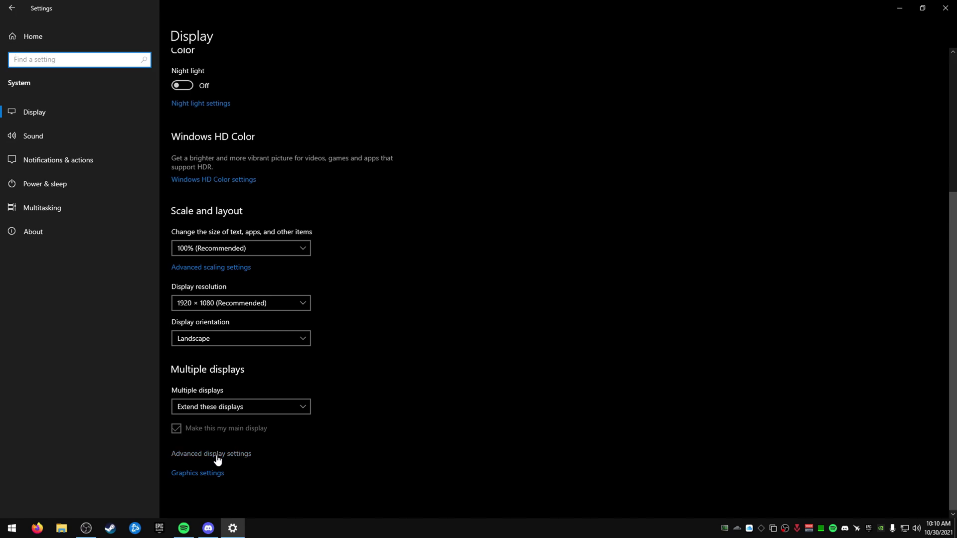
{"action": "left_click", "coordinate": [214, 474]}
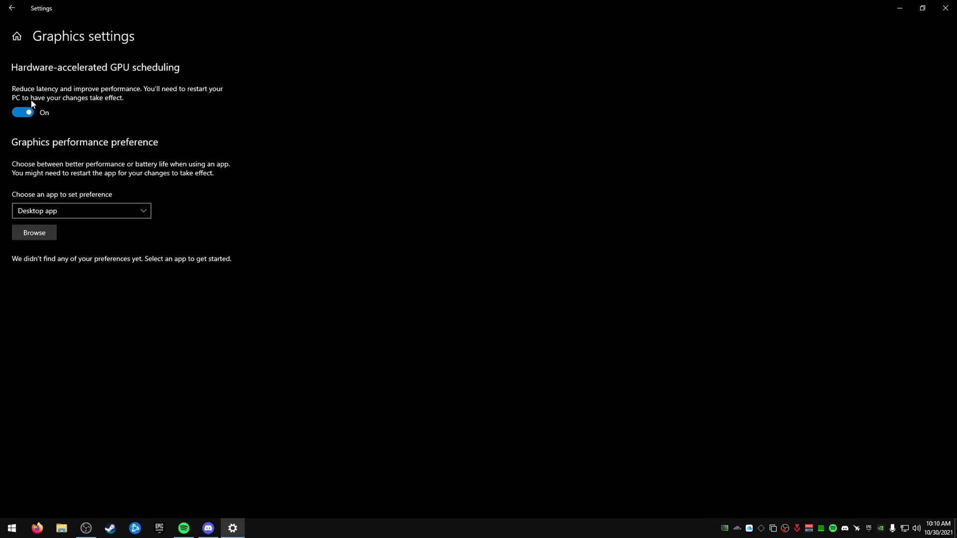
Browse for a desktop app to set a graphics preference, going to C:\Program Files\Epic Games\Fortnite\FortniteGame\Binaries\Win64.
{"action": "left_click", "coordinate": [22, 211]}
{"action": "left_click", "coordinate": [259, 208]}
{"action": "left_click", "coordinate": [40, 211]}
{"action": "left_click", "coordinate": [135, 211]}
{"action": "left_click", "coordinate": [34, 233]}
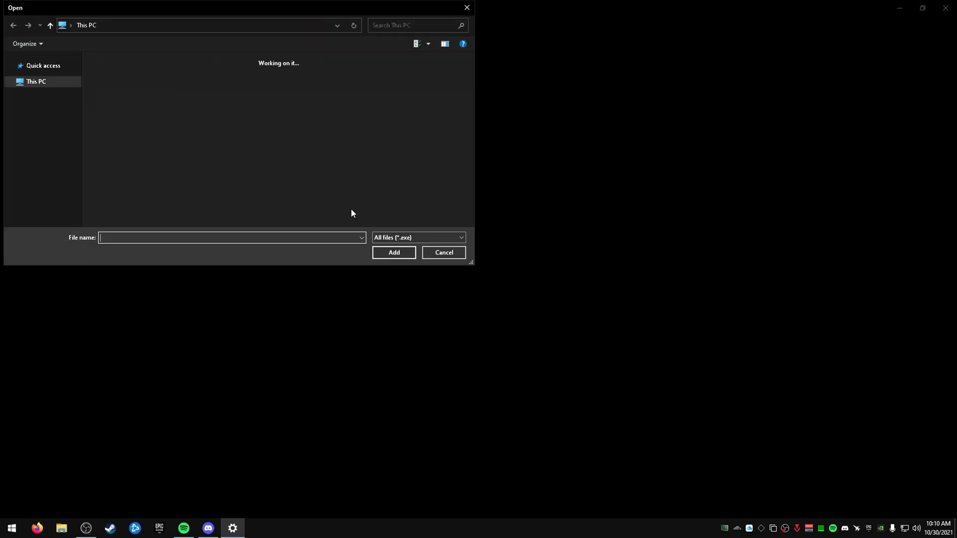
{"action": "double_click", "coordinate": [149, 85]}
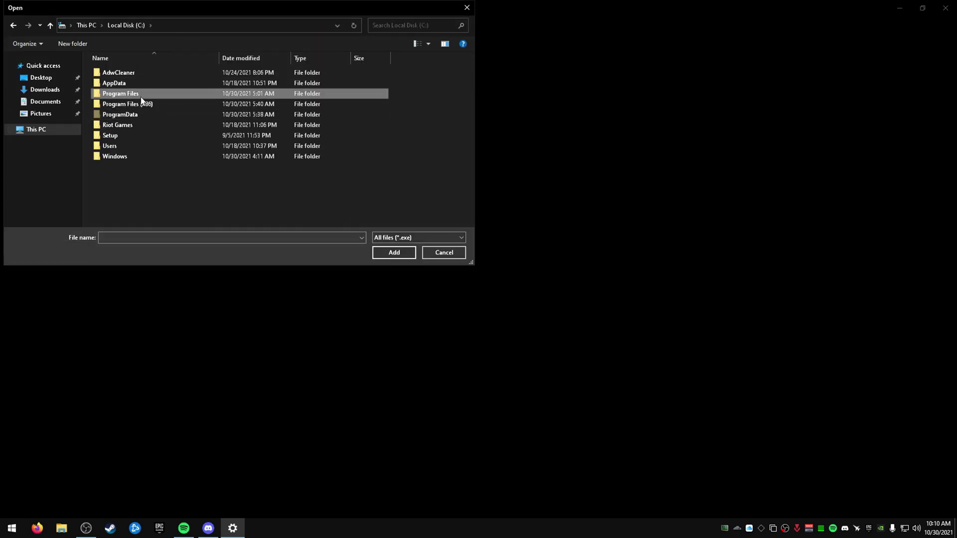
{"action": "double_click", "coordinate": [141, 97]}
{"action": "double_click", "coordinate": [125, 127]}
{"action": "double_click", "coordinate": [129, 76]}
{"action": "double_click", "coordinate": [128, 94]}
{"action": "double_click", "coordinate": [125, 72]}
{"action": "double_click", "coordinate": [124, 85]}
Add FortniteClient-Win64-Shipping.exe to the apps with a graphics performance preference.
{"action": "left_click", "coordinate": [165, 93]}
{"action": "left_click", "coordinate": [166, 125]}
{"action": "left_click", "coordinate": [169, 95]}
{"action": "left_click", "coordinate": [170, 103]}
{"action": "left_click", "coordinate": [174, 93]}
{"action": "left_click", "coordinate": [379, 252]}
Set the Fortnite entry's graphics preference to High performance and save it.
{"action": "left_click", "coordinate": [145, 264]}
{"action": "left_click", "coordinate": [157, 312]}
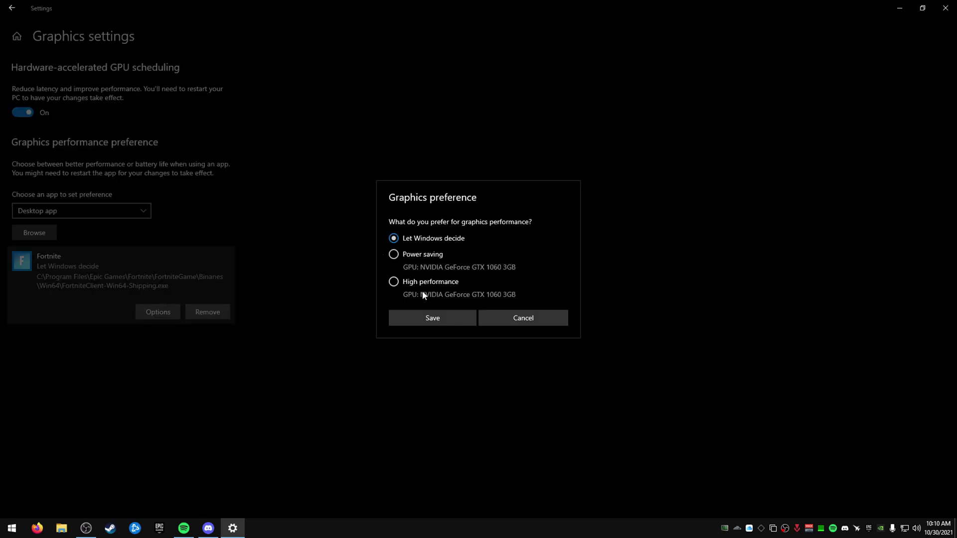
{"action": "left_click", "coordinate": [393, 281]}
{"action": "left_click", "coordinate": [432, 318]}
Add FortniteClient-Win64-Shipping_BE.exe, FortniteClient-Win64-Shipping_EAC.exe and FortniteLauncher.exe to the graphics preference apps.
{"action": "left_click", "coordinate": [49, 232]}
{"action": "double_click", "coordinate": [169, 102]}
{"action": "left_click", "coordinate": [25, 230]}
{"action": "double_click", "coordinate": [188, 113]}
{"action": "key", "text": "space"}
{"action": "double_click", "coordinate": [189, 128]}
Set the graphics preference of FortniteLauncher.exe to High performance and save it.
{"action": "left_click", "coordinate": [157, 400]}
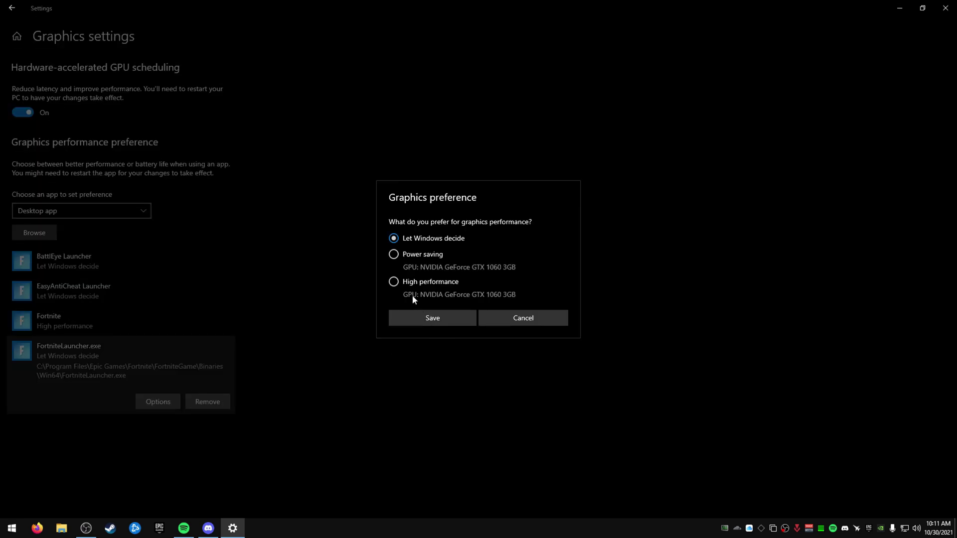
{"action": "left_click", "coordinate": [394, 282]}
{"action": "left_click", "coordinate": [432, 318]}
Set the graphics preference of EasyAntiCheat Launcher to High performance and save it.
{"action": "left_click", "coordinate": [123, 290]}
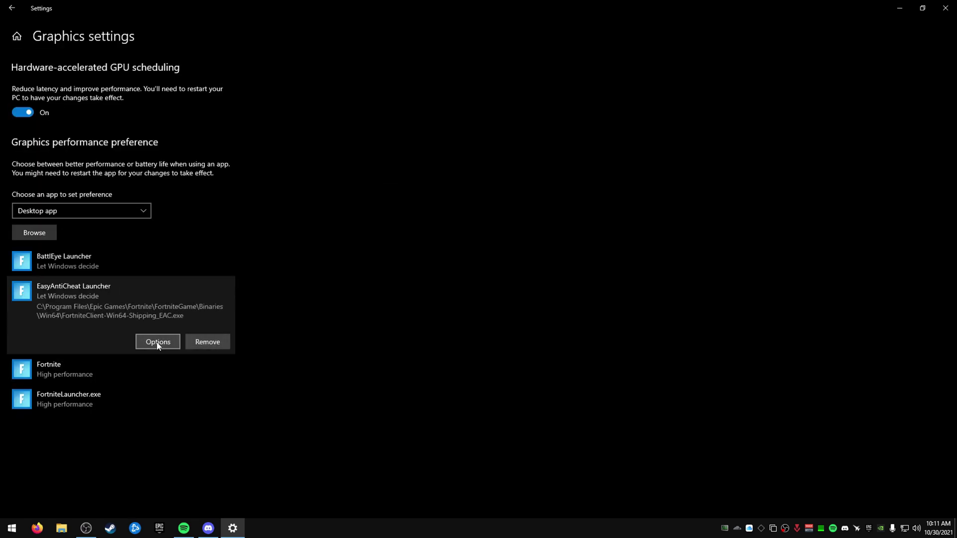
{"action": "left_click", "coordinate": [157, 343]}
{"action": "left_click", "coordinate": [394, 281]}
{"action": "left_click", "coordinate": [409, 318]}
Set the graphics preference of BattlEye Launcher to High performance, save it and close Settings.
{"action": "left_click", "coordinate": [100, 268]}
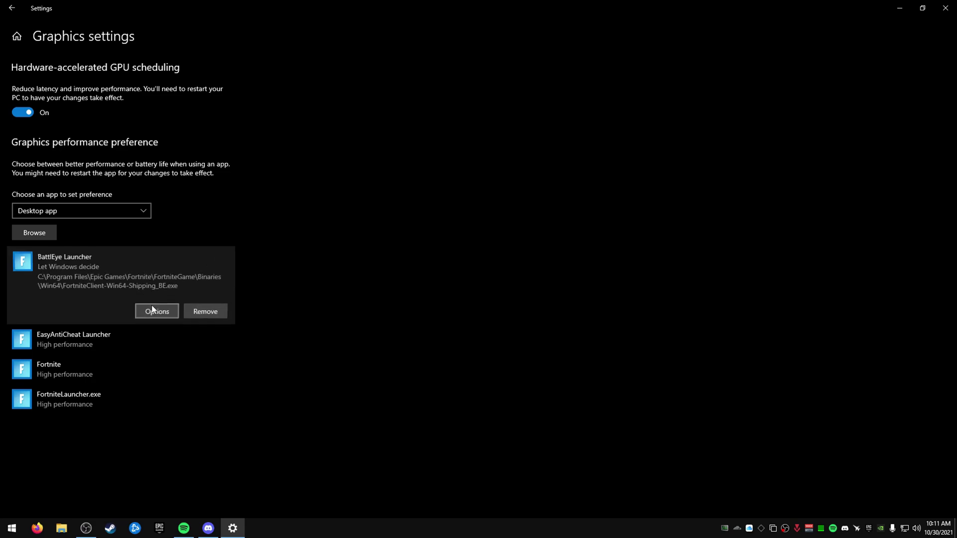
{"action": "left_click", "coordinate": [152, 306]}
{"action": "left_click", "coordinate": [393, 279]}
{"action": "left_click", "coordinate": [433, 320]}
{"action": "left_click", "coordinate": [946, 8]}
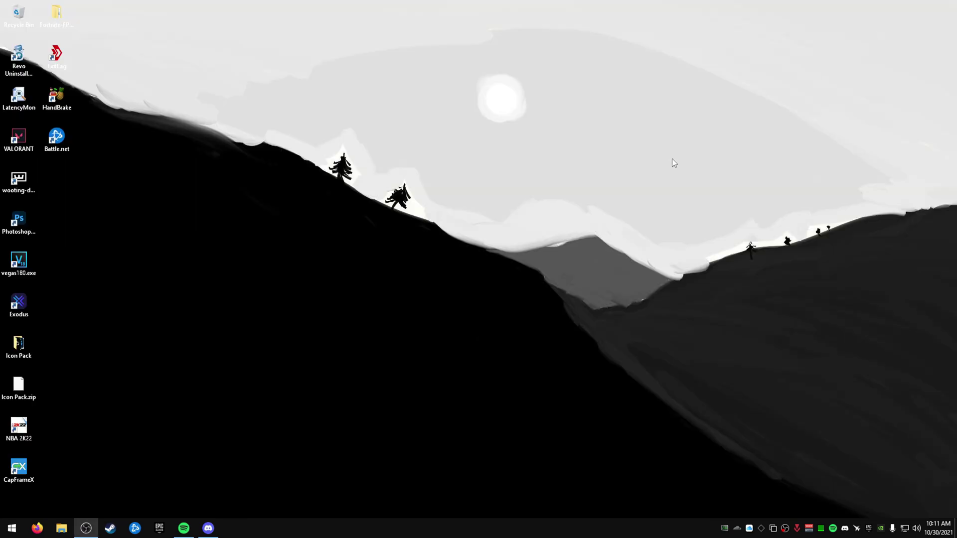